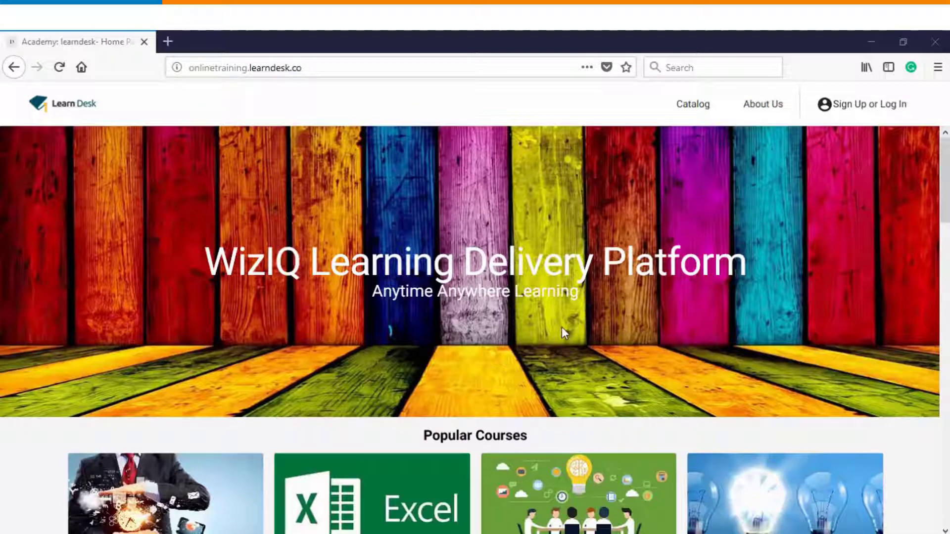
# Step: Log in to the WizIQ instructor account and bring up the scheduled-course creation button
pyautogui.click(876, 105)
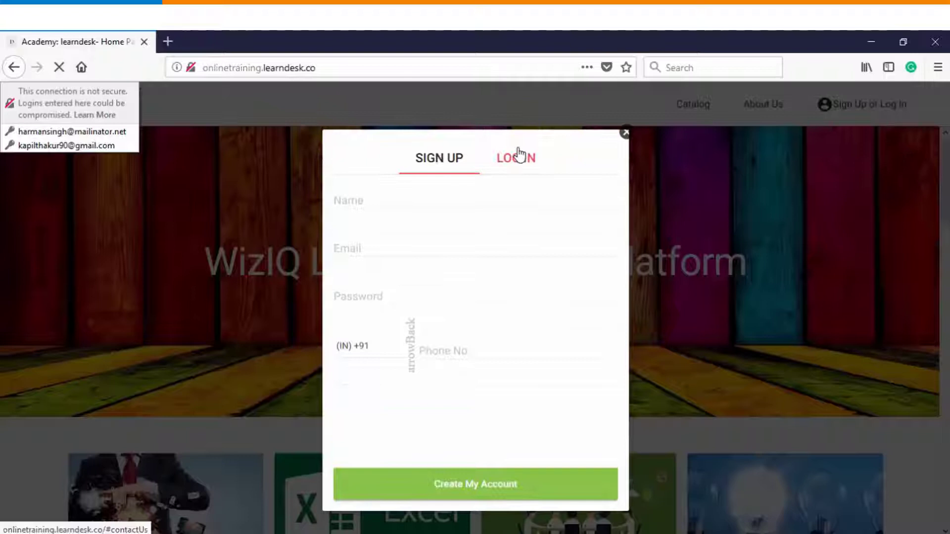
pyautogui.click(527, 159)
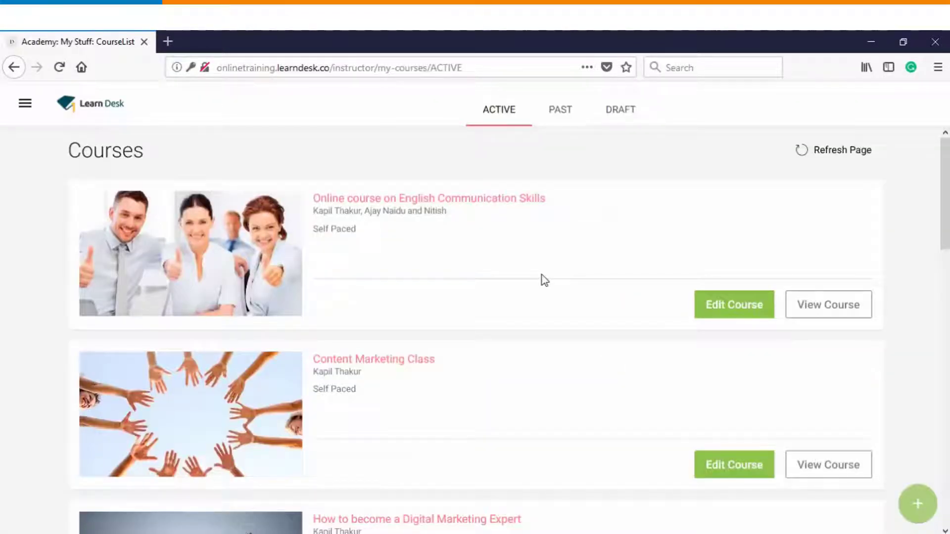
pyautogui.scroll(-3, 542, 276)
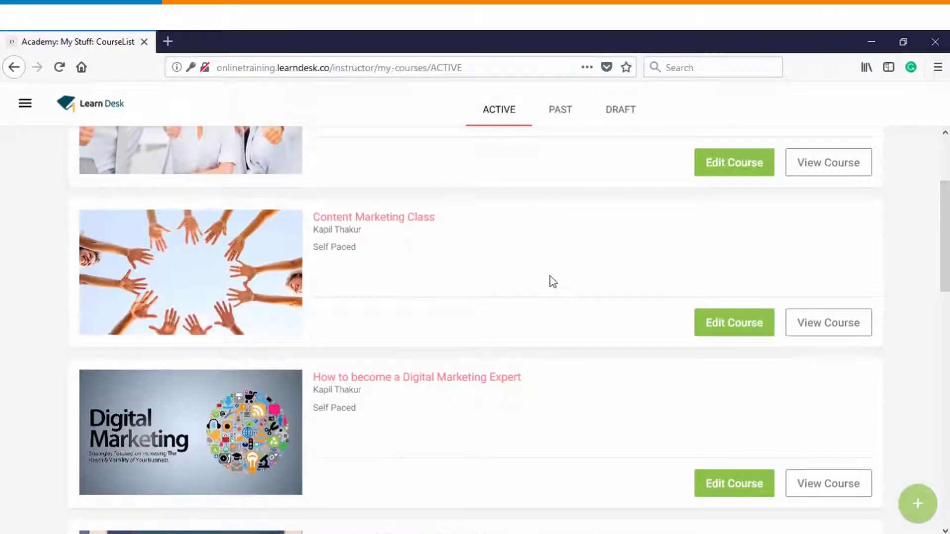
pyautogui.moveTo(919, 505)
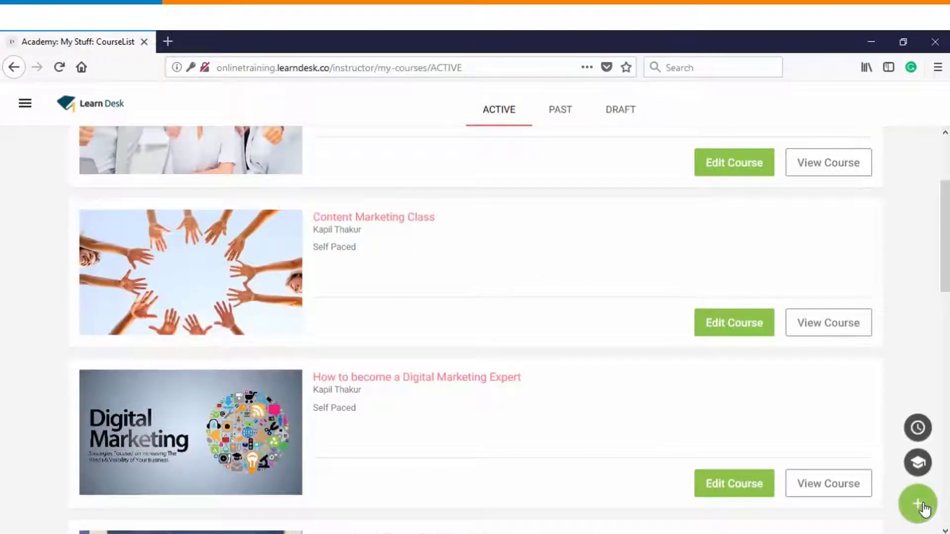
# Step: Start a new scheduled course set as free and visible only to enrolled users
pyautogui.click(916, 429)
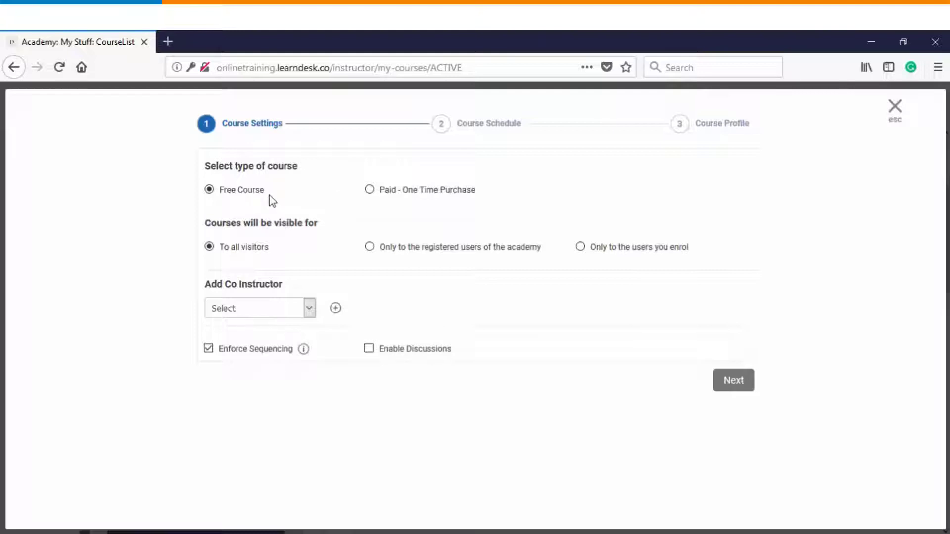
pyautogui.click(370, 190)
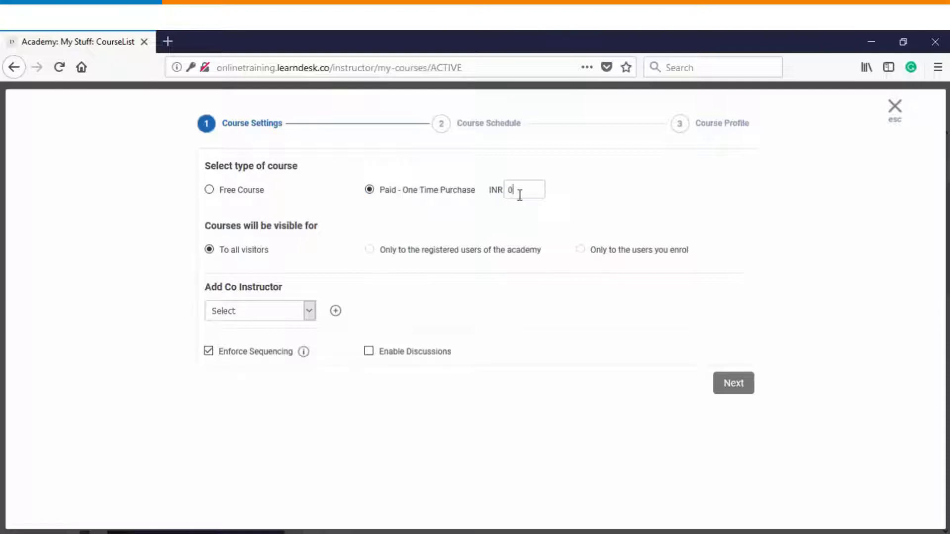
pyautogui.click(209, 189)
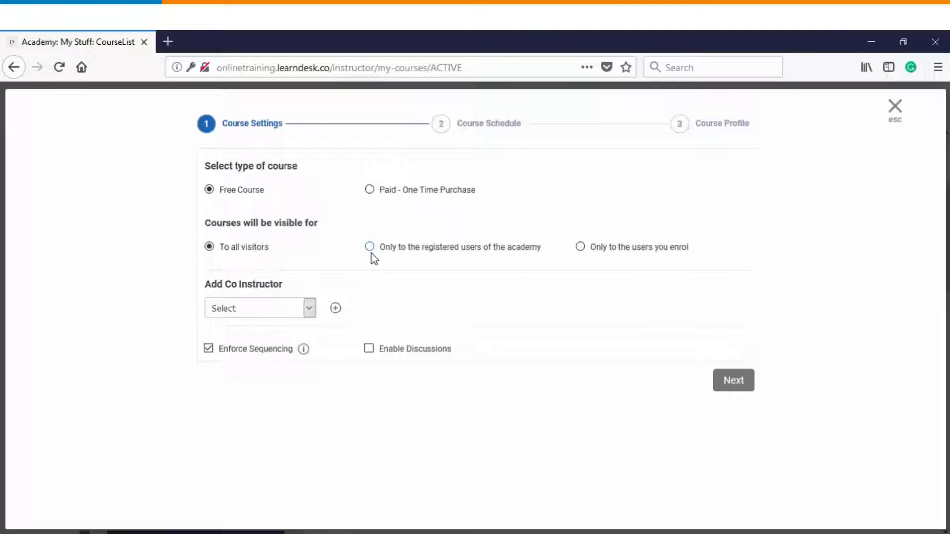
pyautogui.click(581, 248)
# Step: Add the co-instructors, enable discussions, and continue to the Course Schedule step
pyautogui.click(310, 310)
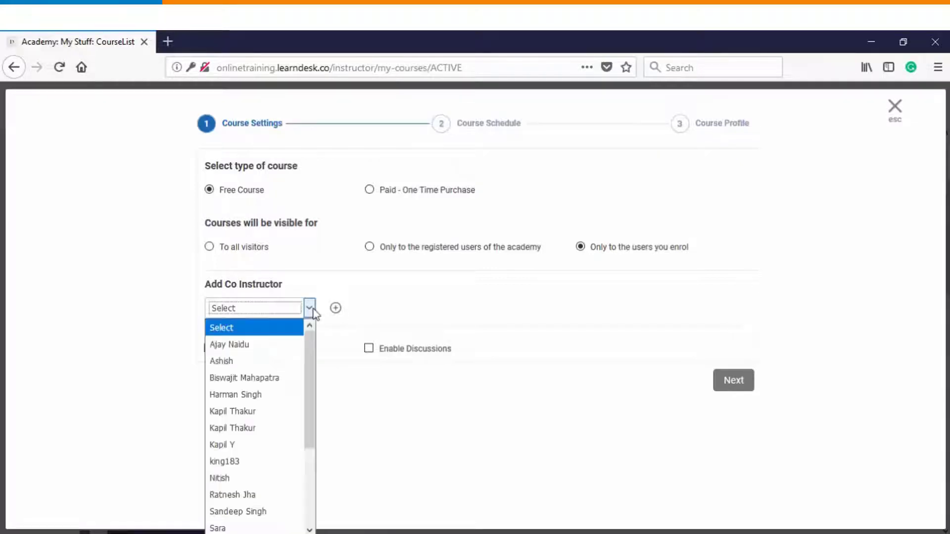
pyautogui.click(282, 378)
pyautogui.click(335, 307)
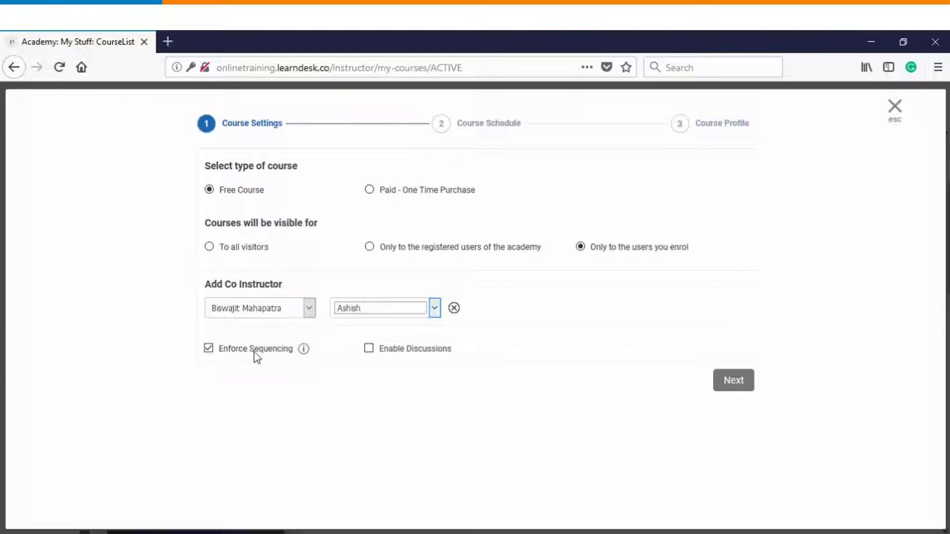
pyautogui.click(372, 351)
pyautogui.click(733, 391)
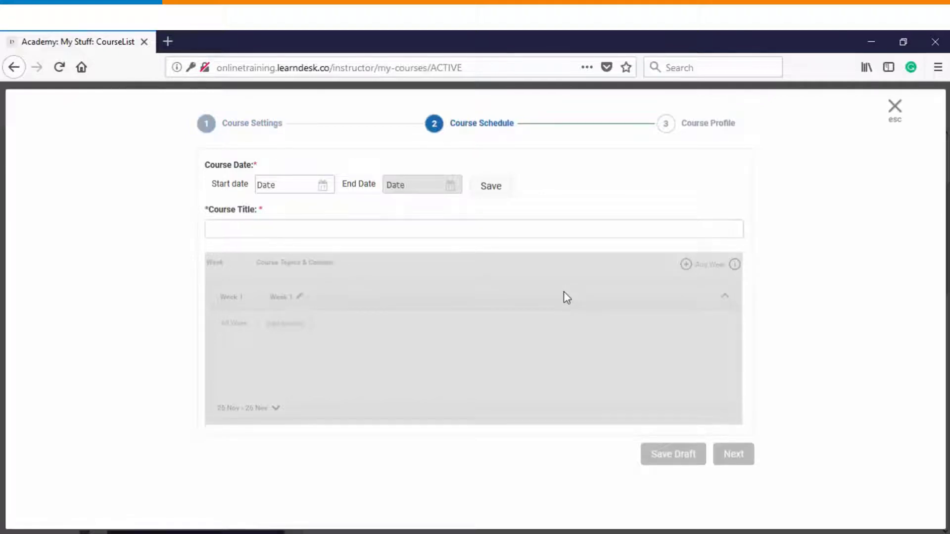
# Step: Set the course to run from 04/17/2018 to 05/17/2018, then save and confirm the dates
pyautogui.click(322, 187)
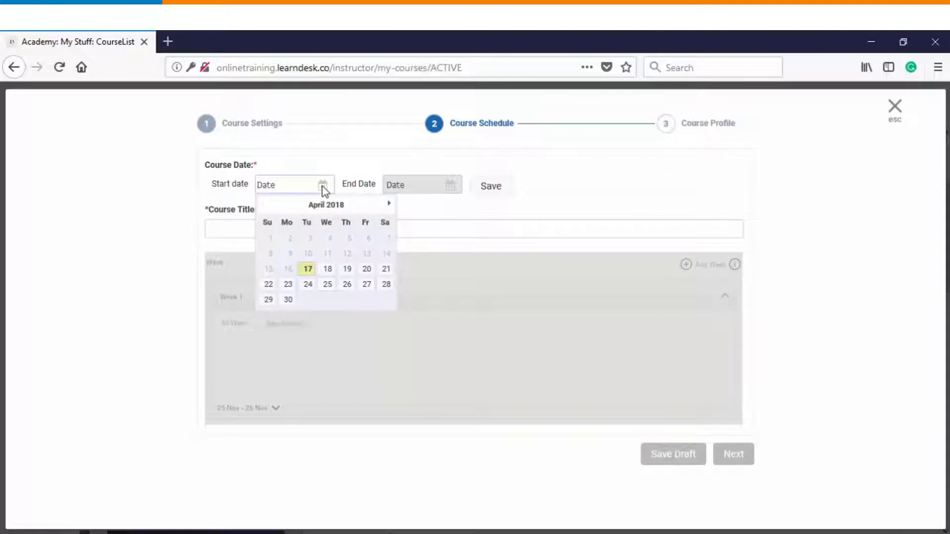
pyautogui.click(322, 187)
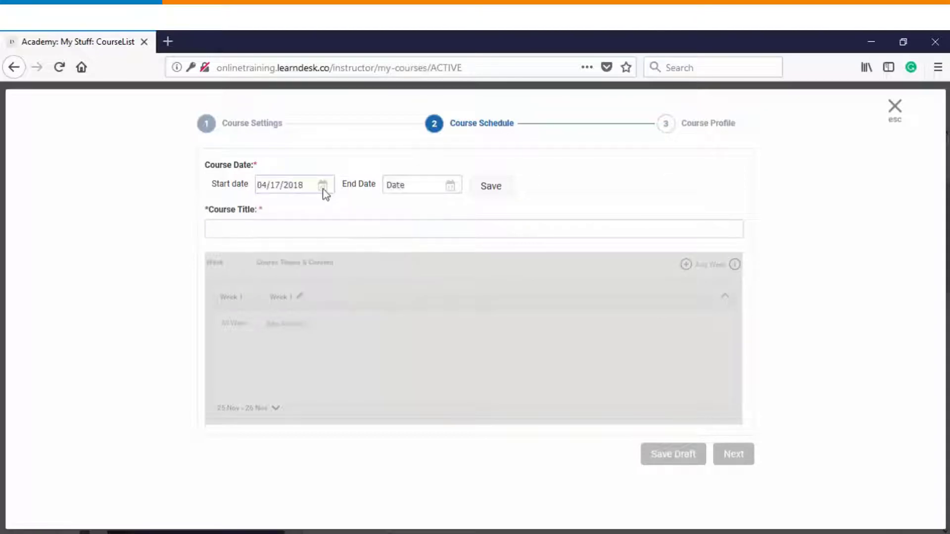
pyautogui.click(323, 187)
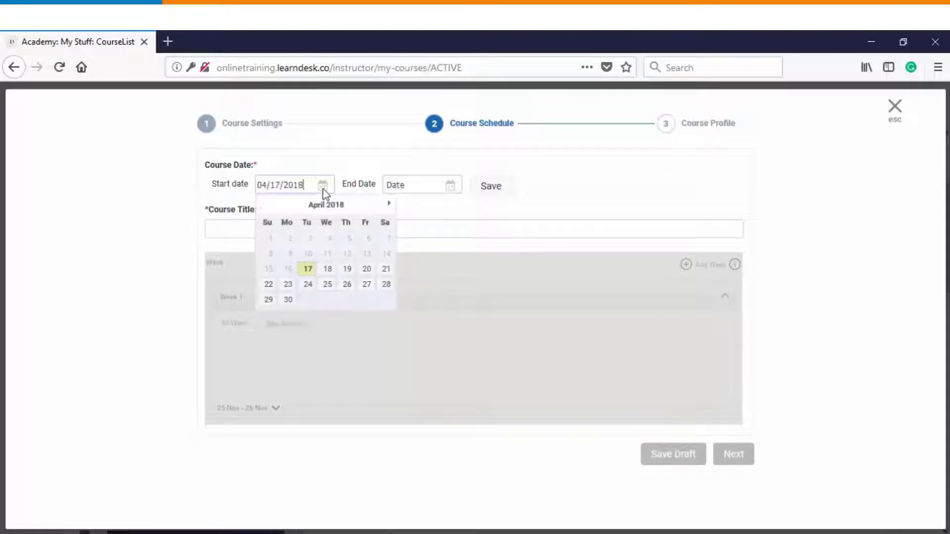
pyautogui.click(308, 270)
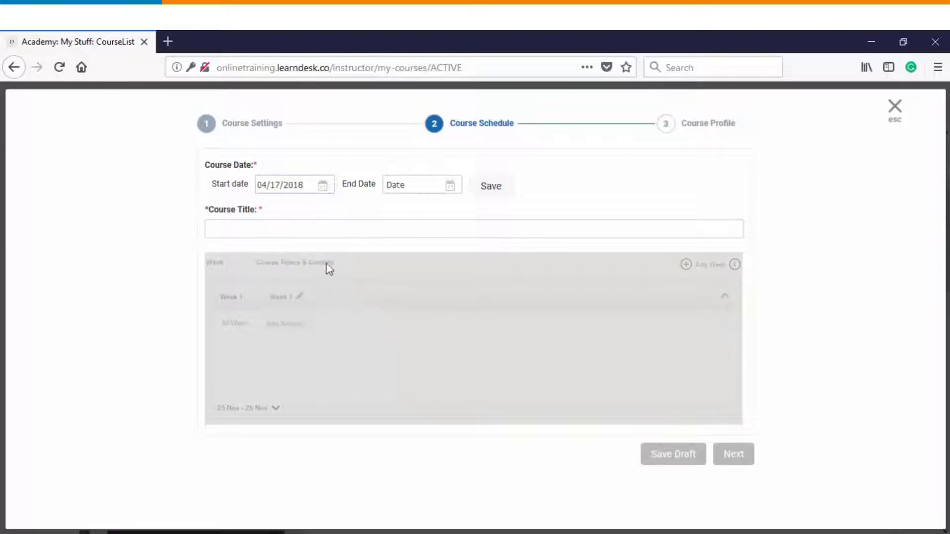
pyautogui.click(449, 187)
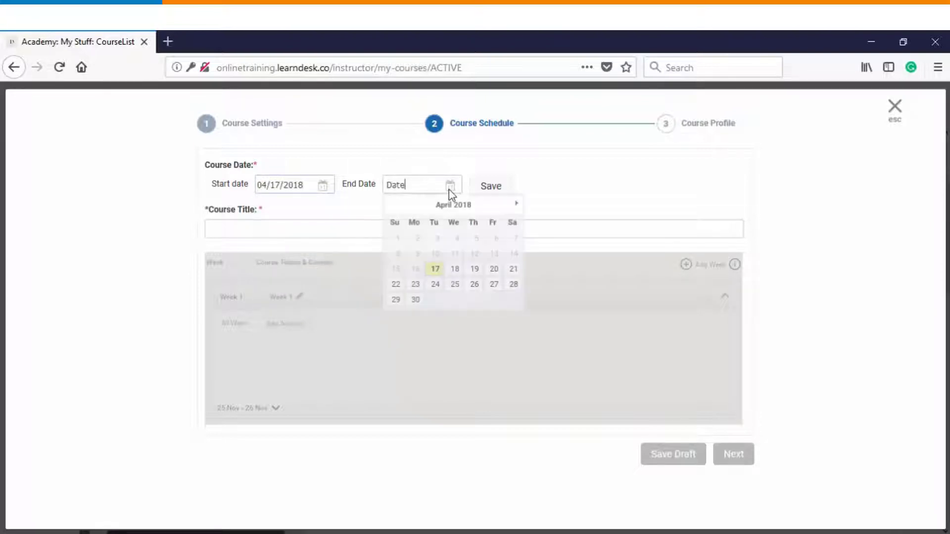
pyautogui.click(516, 204)
pyautogui.click(474, 269)
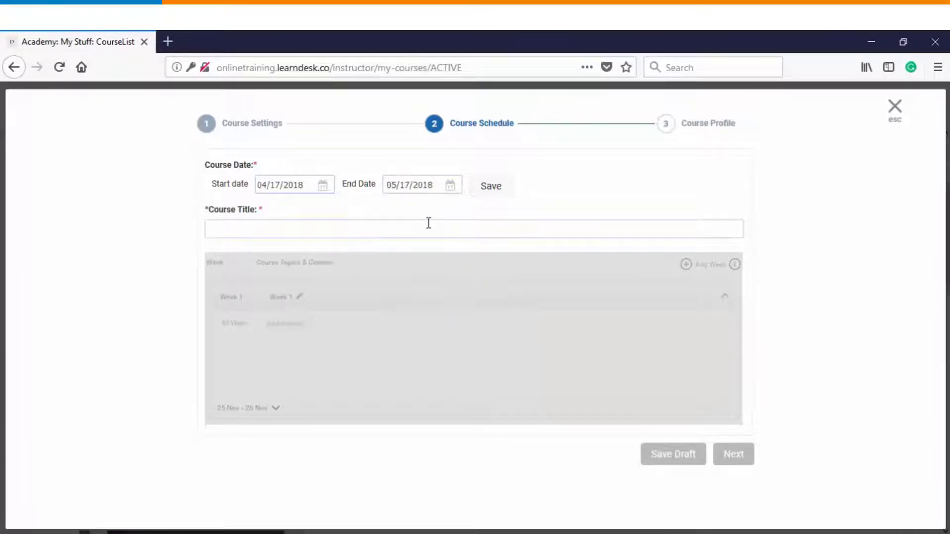
pyautogui.click(429, 223)
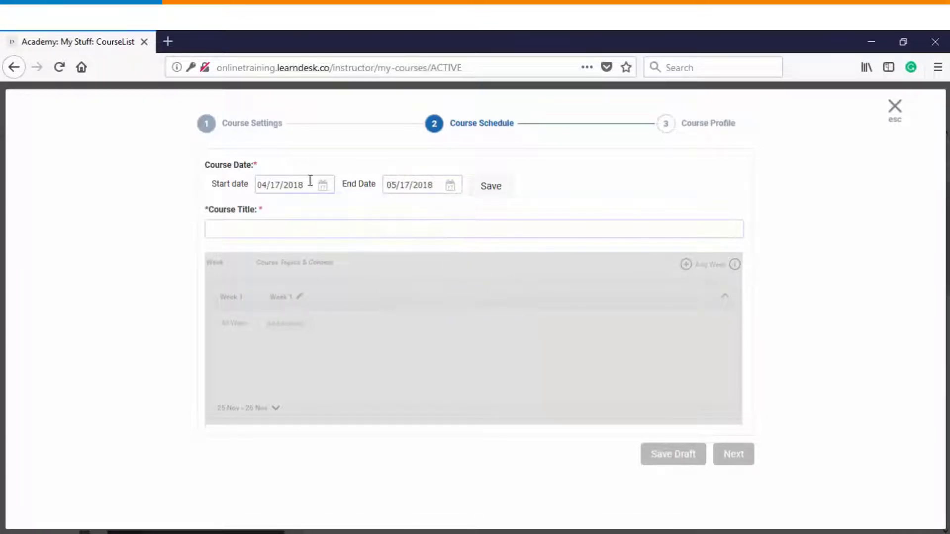
pyautogui.click(493, 188)
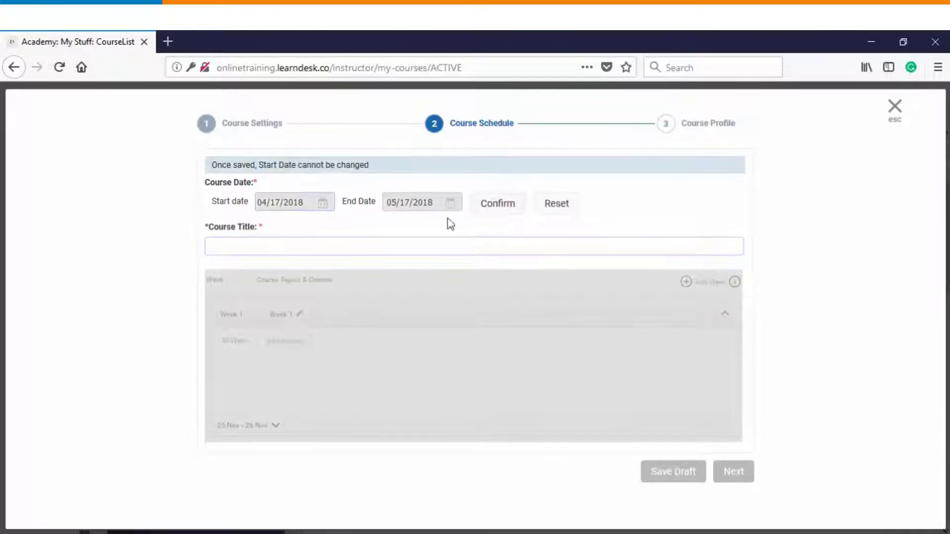
pyautogui.click(499, 205)
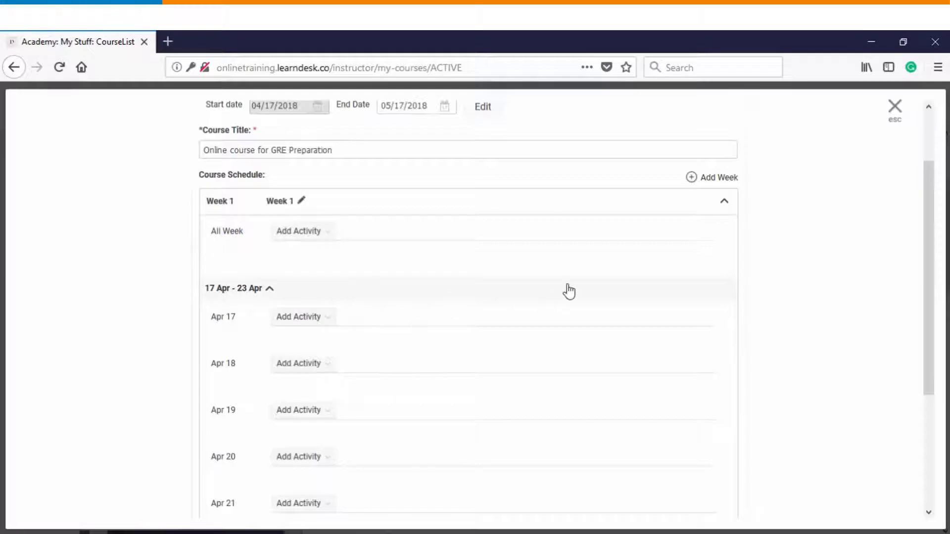
# Step: Add Week 2 (24 Apr – 30 Apr) to the schedule and expand its daily rows
pyautogui.click(717, 178)
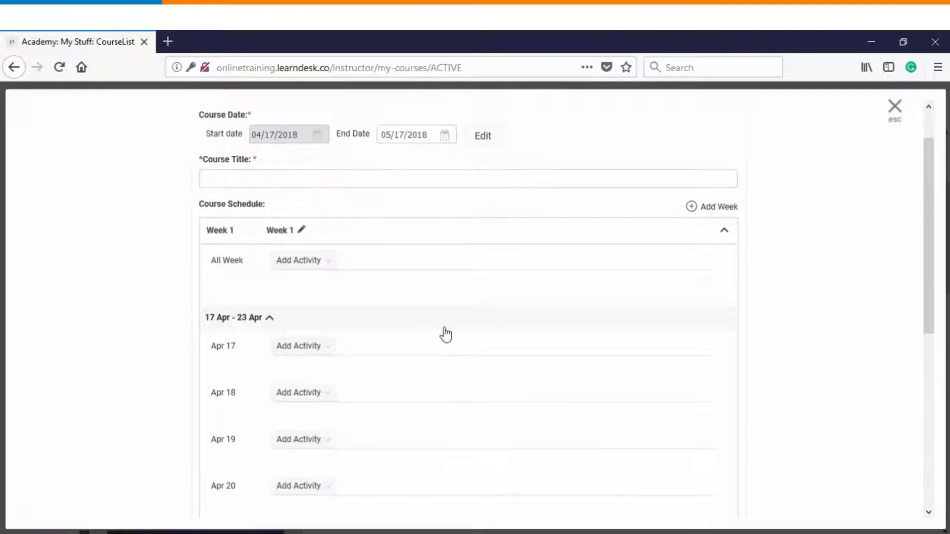
pyautogui.scroll(-2, 425, 331)
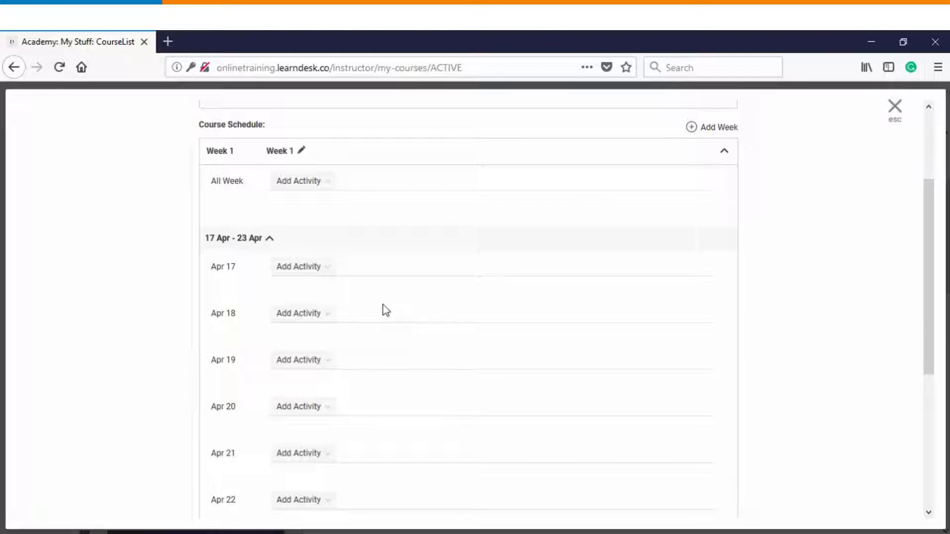
pyautogui.scroll(-2, 382, 301)
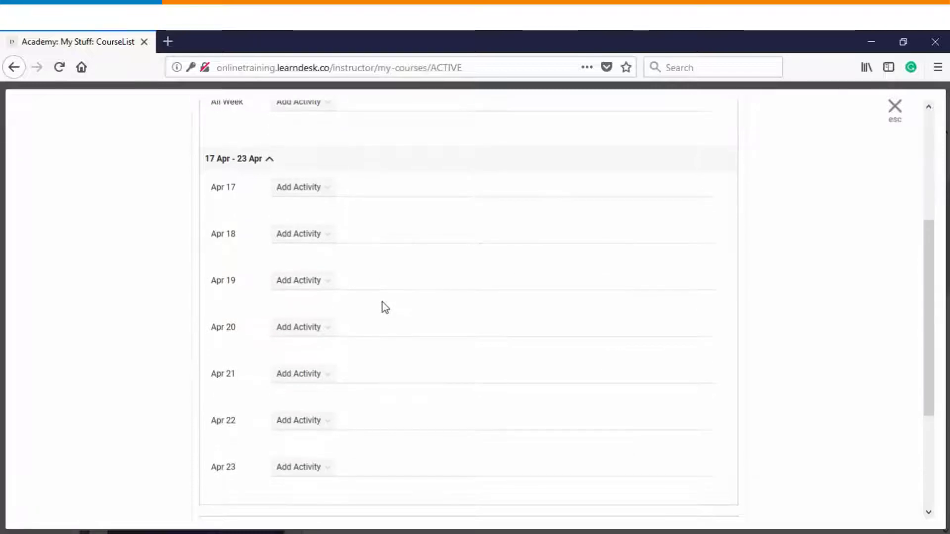
pyautogui.scroll(-4, 382, 301)
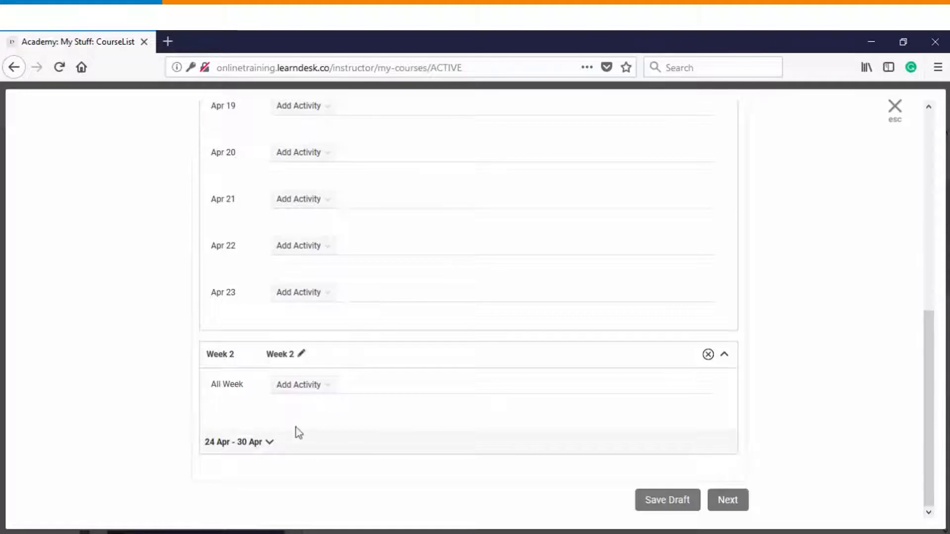
pyautogui.click(267, 441)
pyautogui.scroll(-5, 396, 408)
pyautogui.scroll(15, 396, 406)
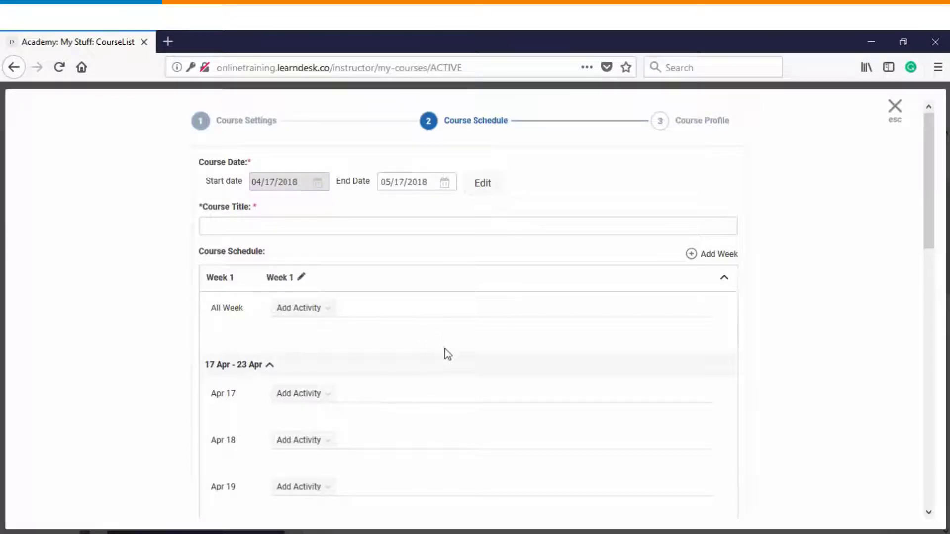
pyautogui.scroll(-3, 445, 348)
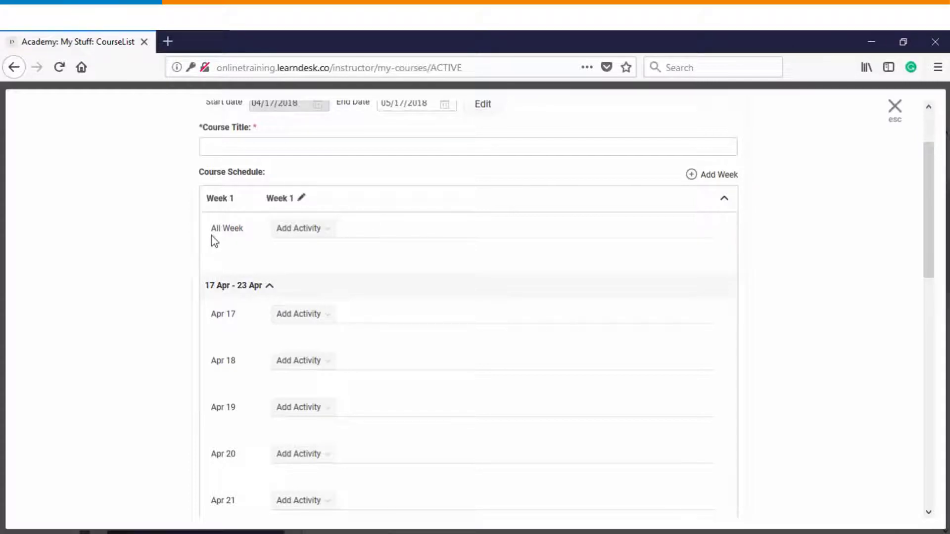
pyautogui.scroll(-3, 297, 329)
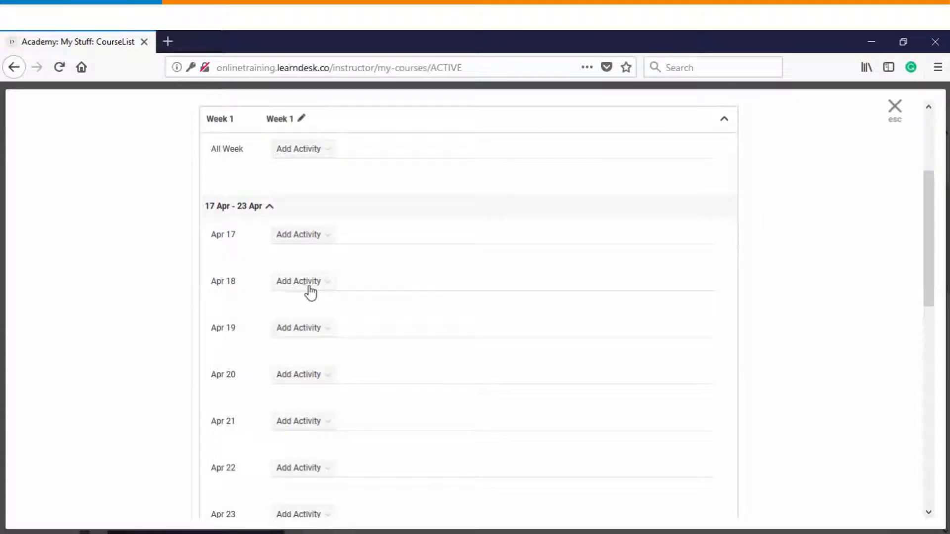
pyautogui.scroll(5, 302, 339)
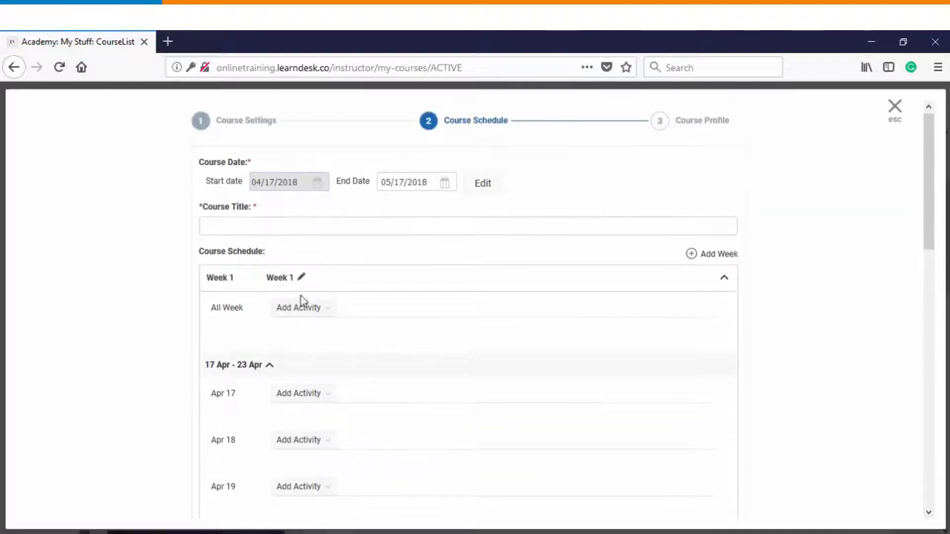
# Step: Upload Basic Algebra.docx to Week 1's All Week slot as a downloadable, required file
pyautogui.click(303, 315)
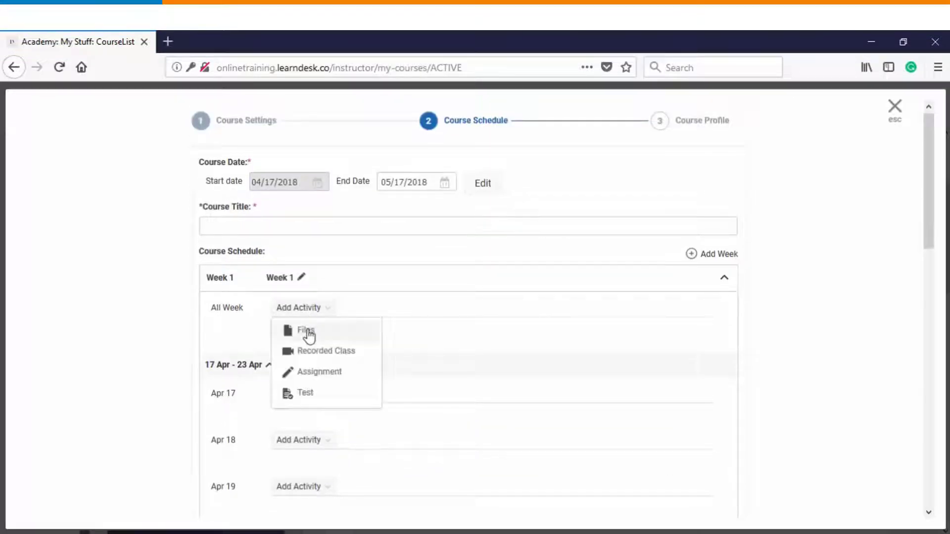
pyautogui.click(308, 333)
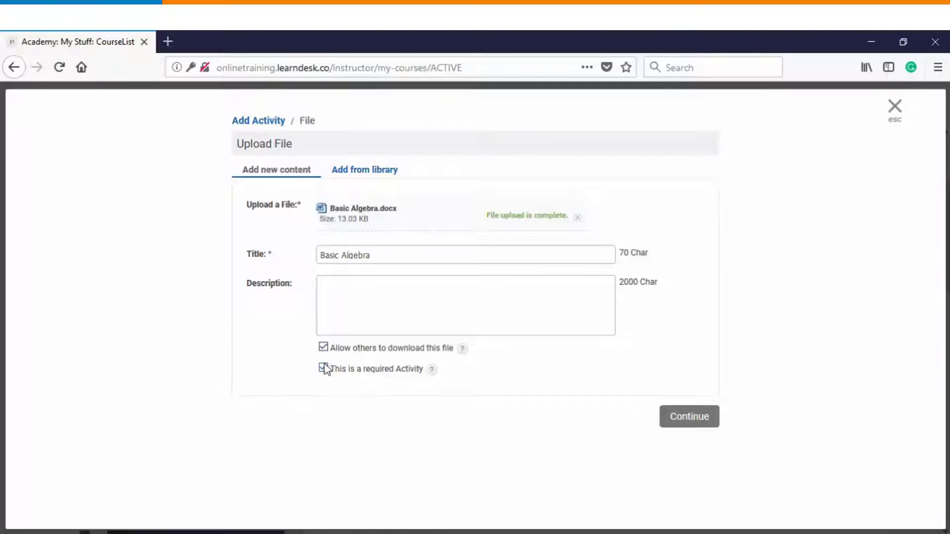
pyautogui.click(697, 417)
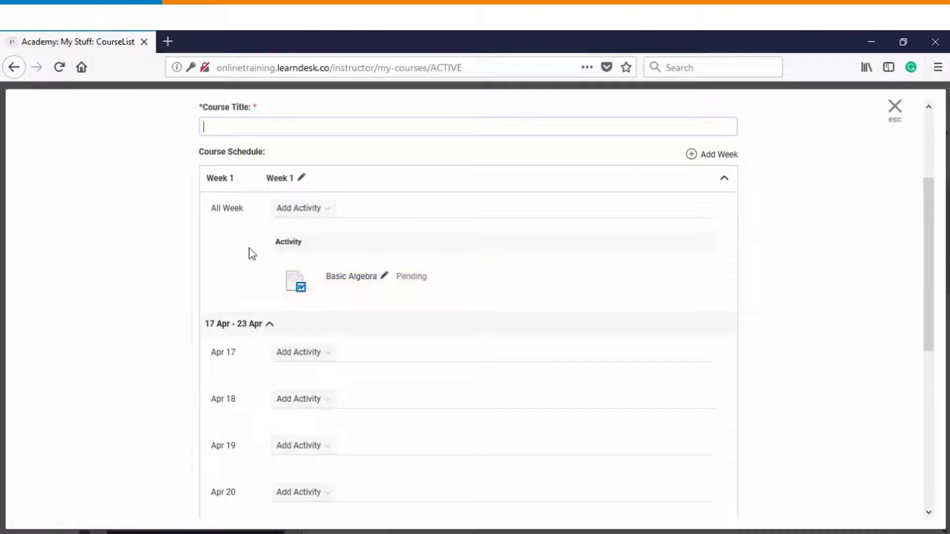
# Step: Add the WizIQ Virtual Classroom file from the library to the Apr 18 slot
pyautogui.scroll(-3, 253, 254)
pyautogui.moveTo(253, 316)
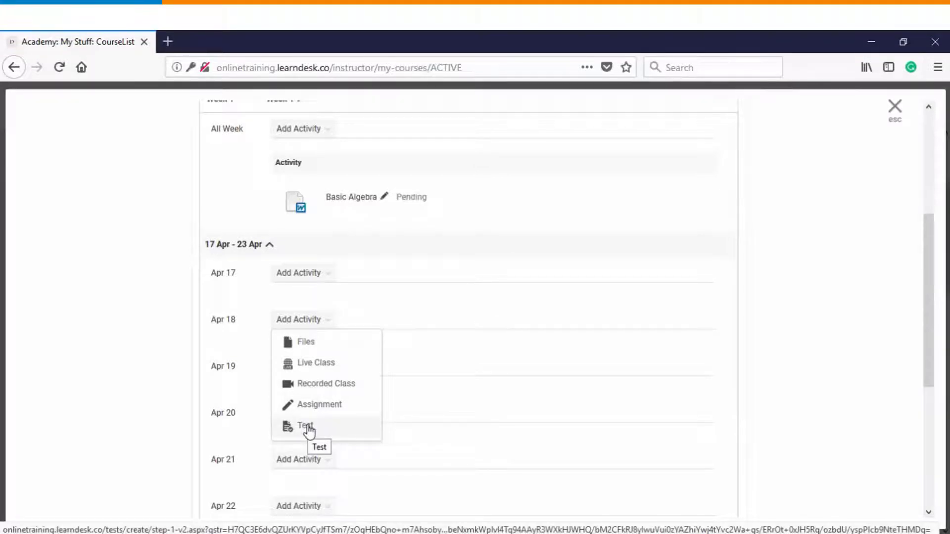
pyautogui.click(305, 345)
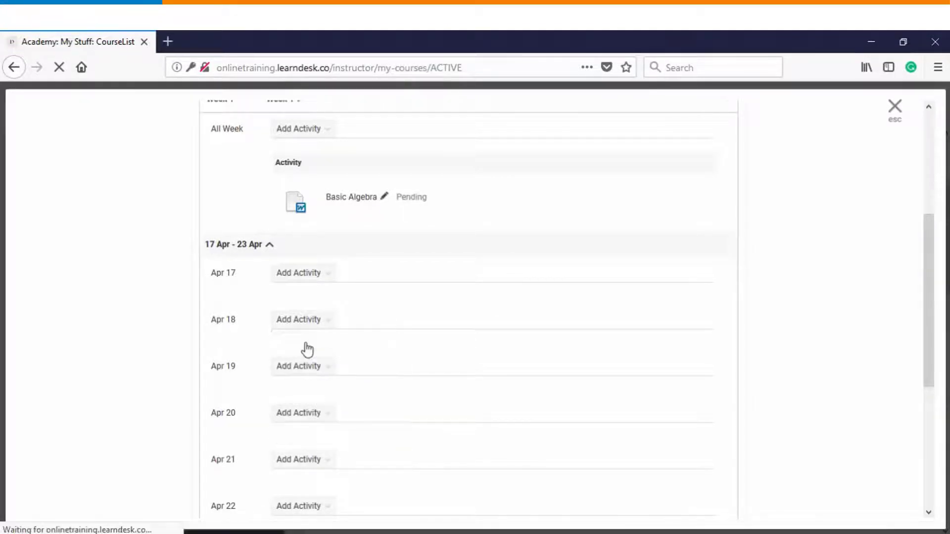
pyautogui.click(364, 170)
pyautogui.click(255, 248)
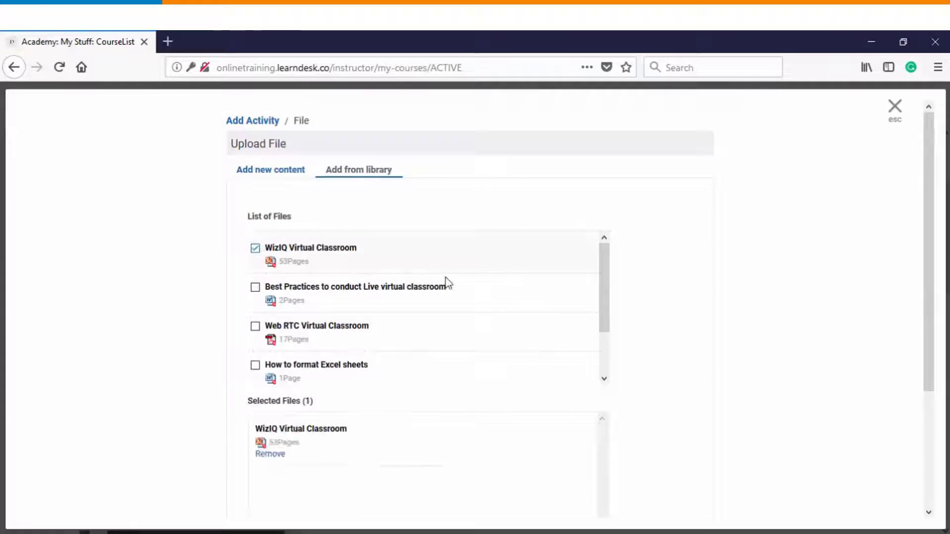
pyautogui.scroll(-3, 445, 284)
pyautogui.click(568, 460)
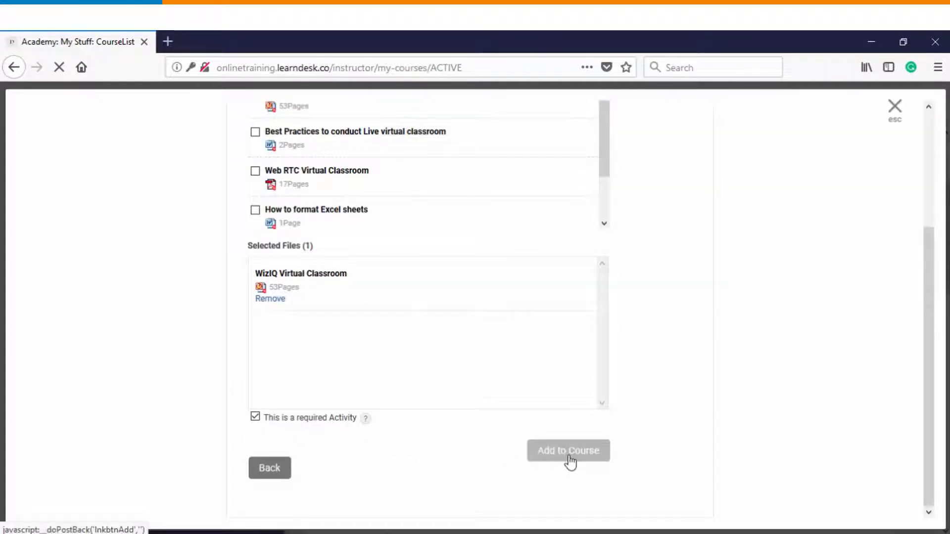
pyautogui.click(330, 338)
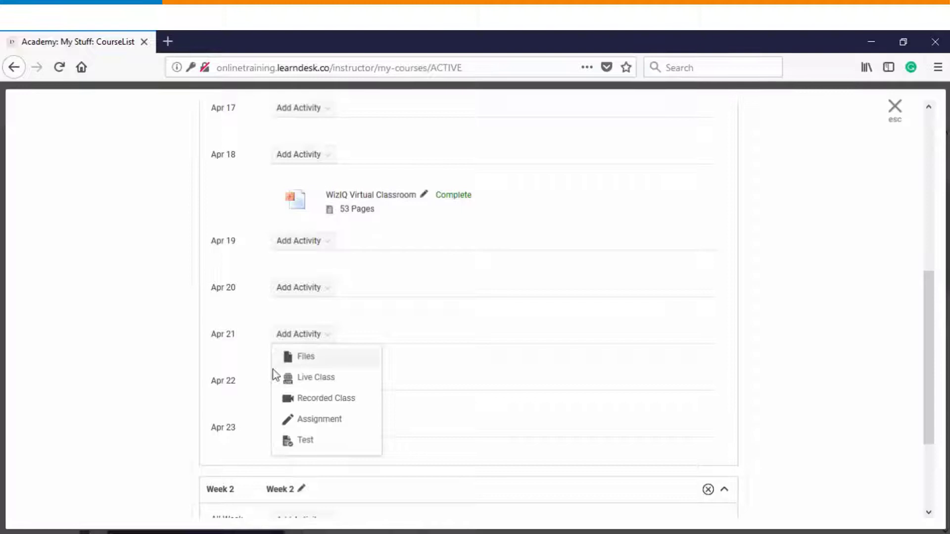
# Step: Start a live class on Apr 21 titled 'First lecture series on GRE' at hour 11
pyautogui.click(310, 380)
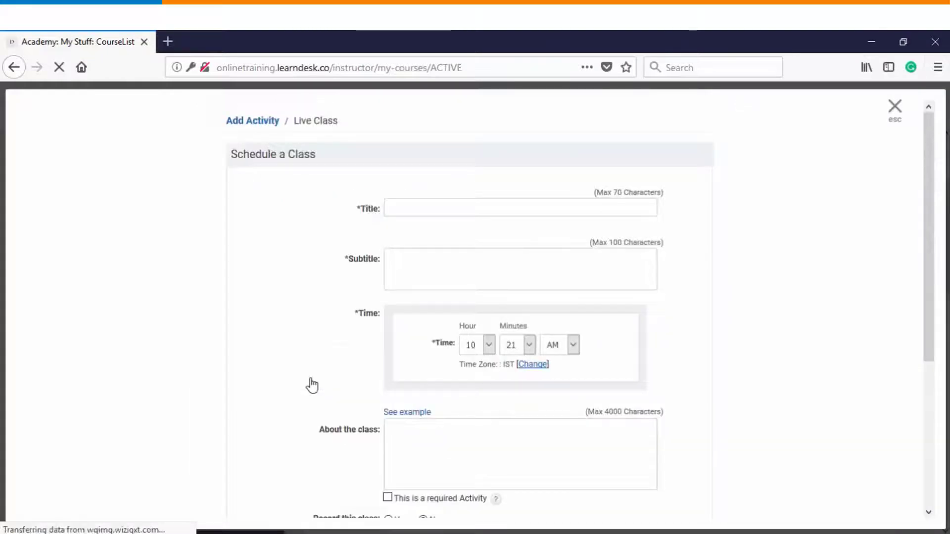
pyautogui.write('on')
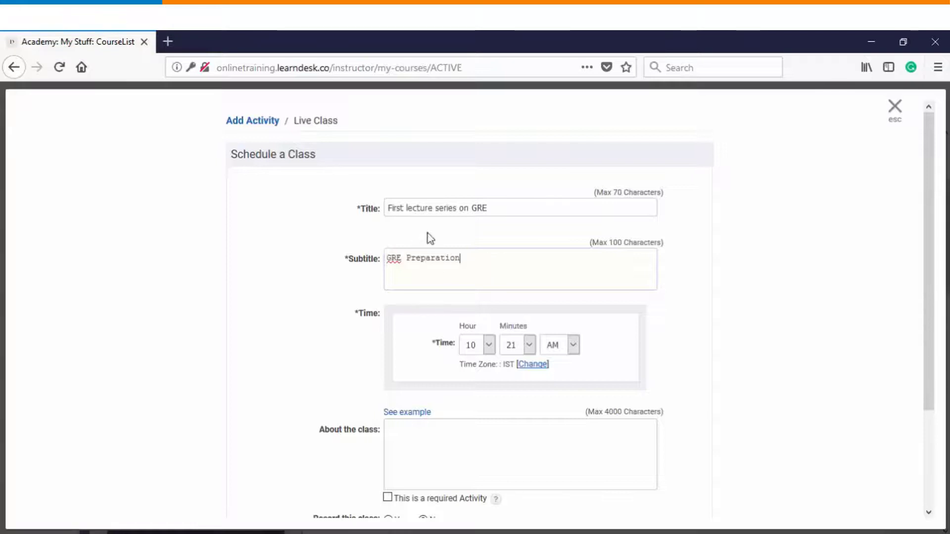
pyautogui.click(489, 348)
pyautogui.click(478, 313)
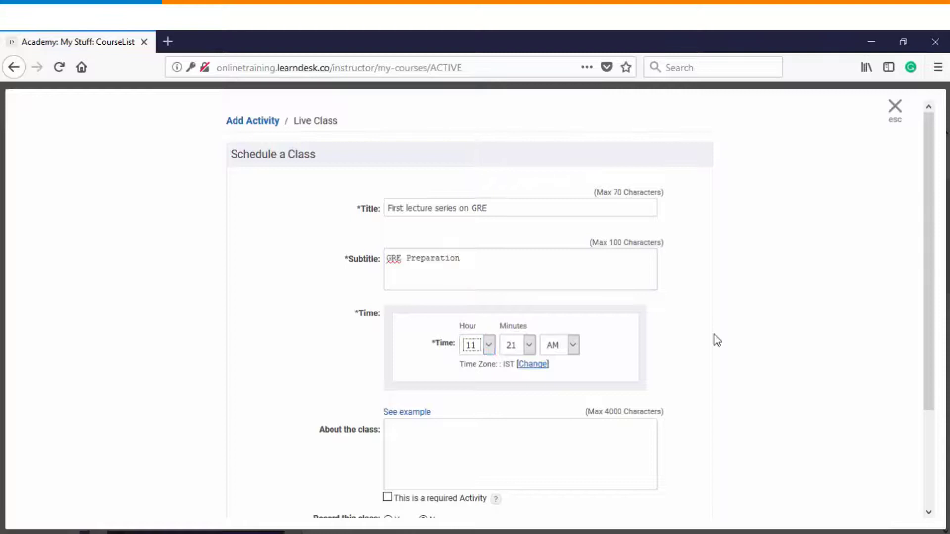
pyautogui.scroll(-3, 727, 343)
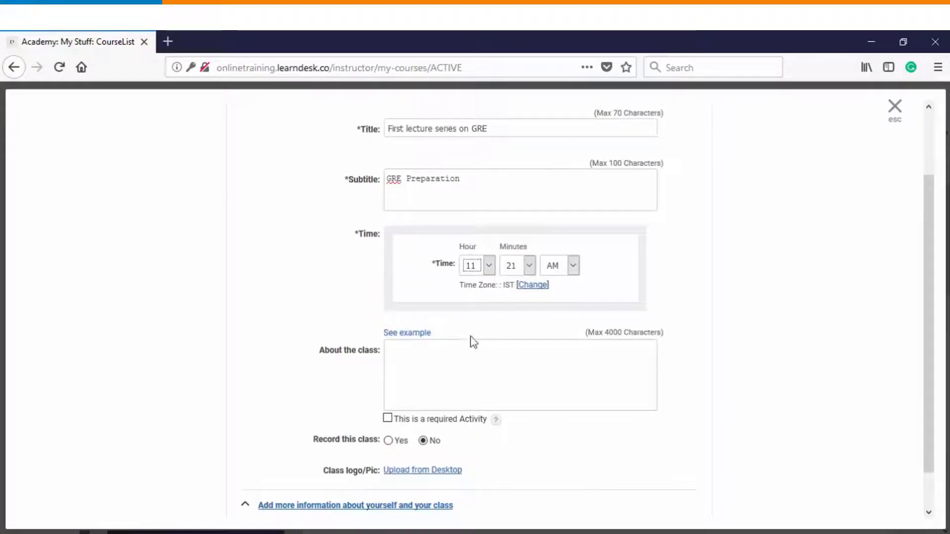
pyautogui.scroll(-2, 456, 346)
# Step: Make the live class required and recorded, attach the GRE logo, and schedule it
pyautogui.click(387, 376)
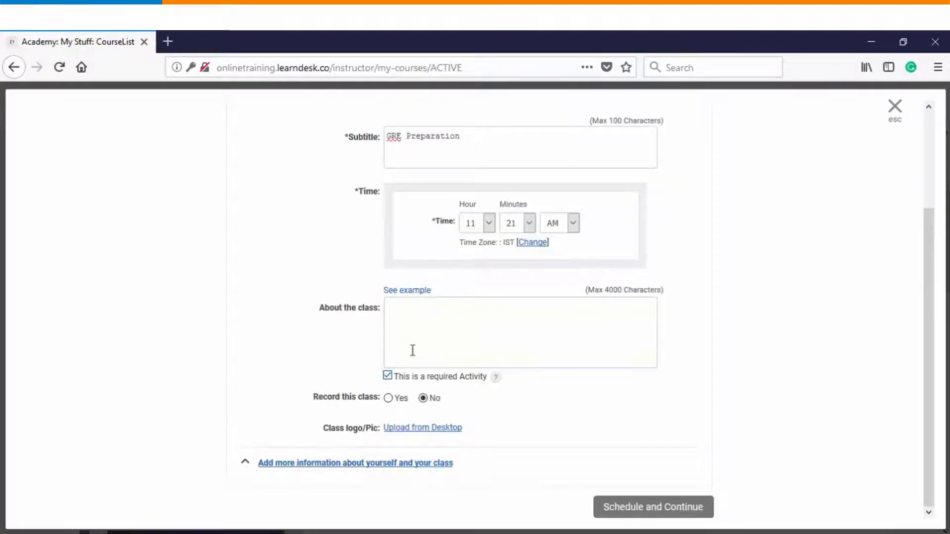
pyautogui.click(388, 398)
pyautogui.click(370, 464)
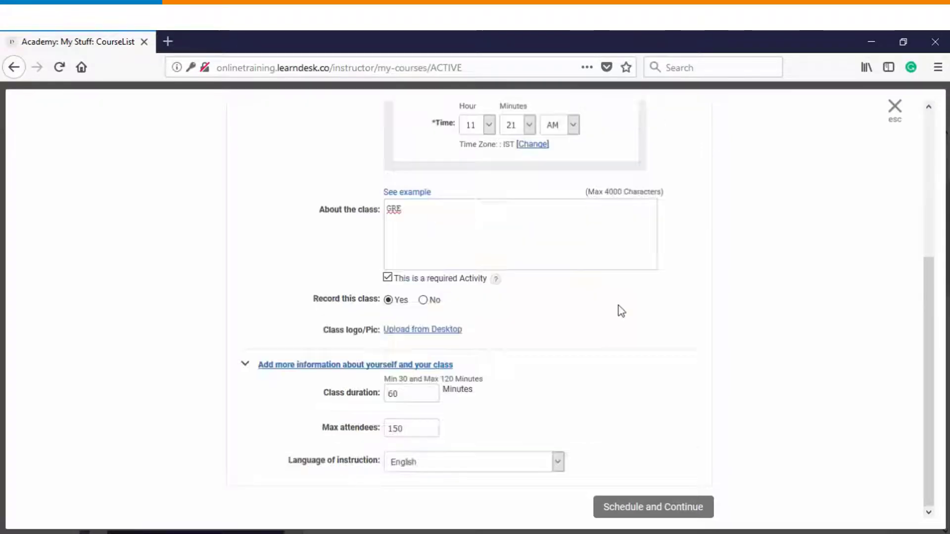
pyautogui.click(449, 338)
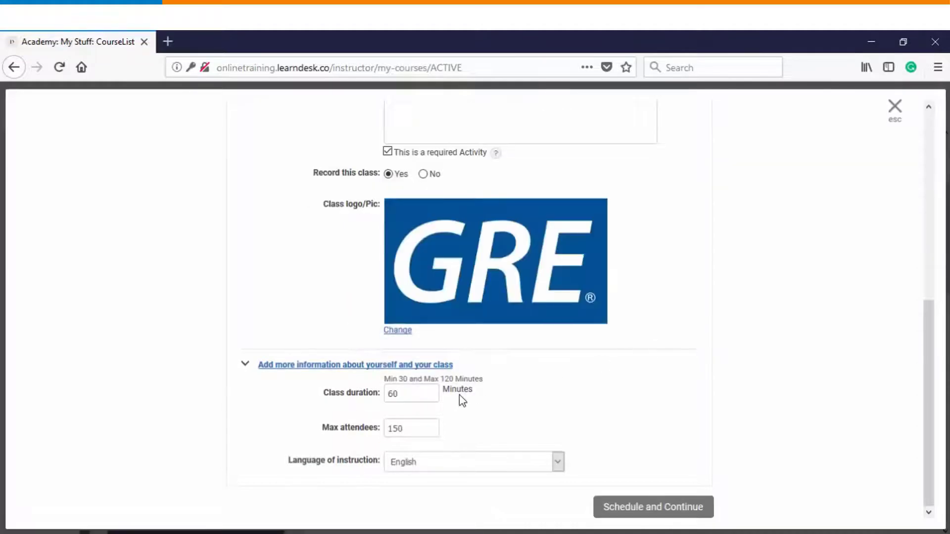
pyautogui.click(410, 426)
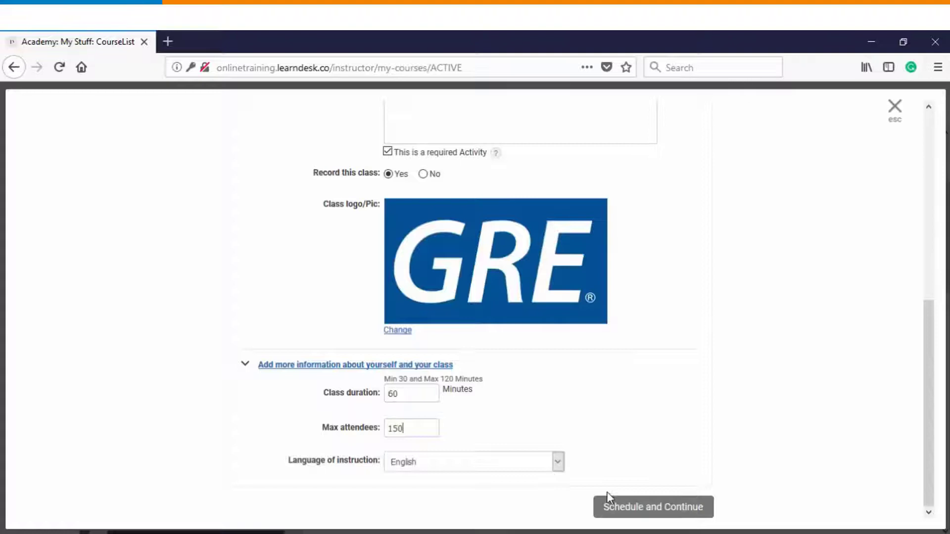
pyautogui.click(640, 509)
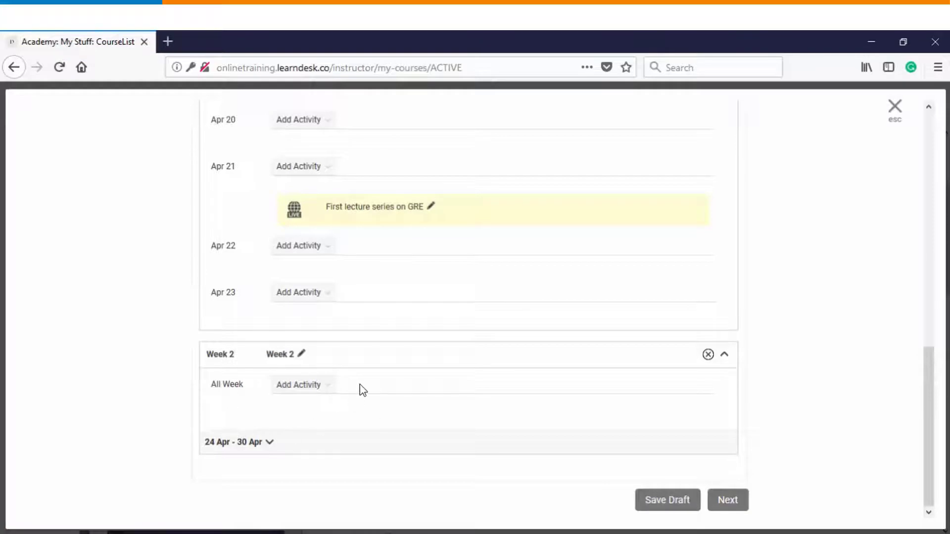
# Step: Create 'Assignment on GRE Basics' on Apr 24, due on or before April 19, 2018
pyautogui.scroll(-6, 337, 240)
pyautogui.scroll(2, 339, 241)
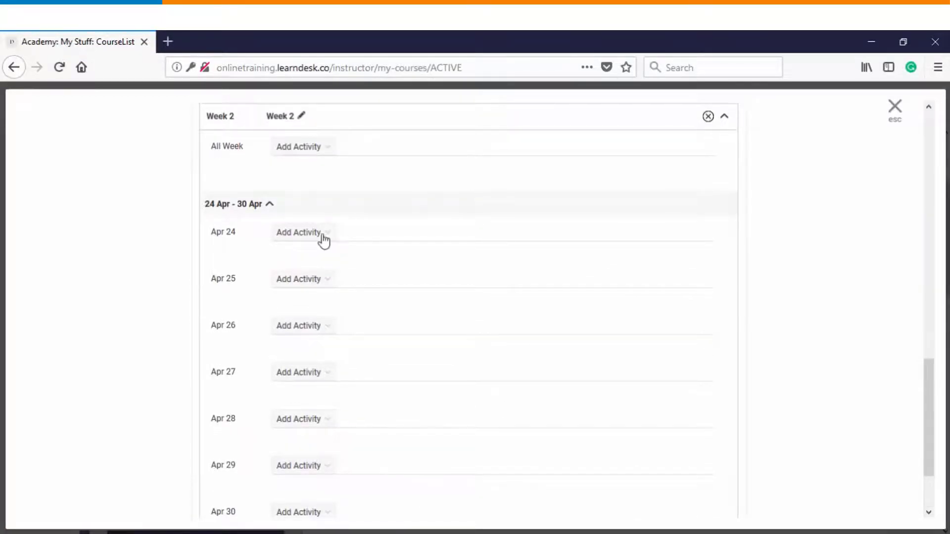
pyautogui.click(309, 237)
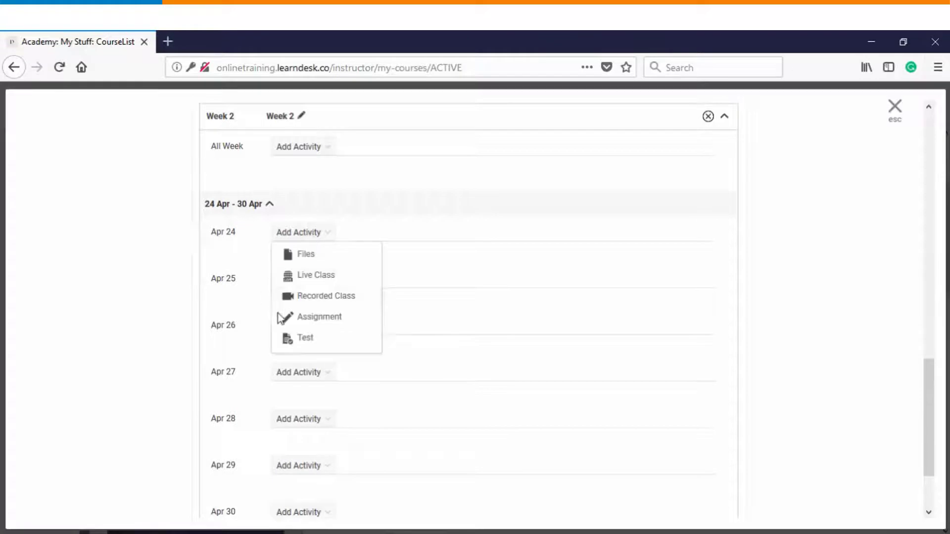
pyautogui.click(317, 318)
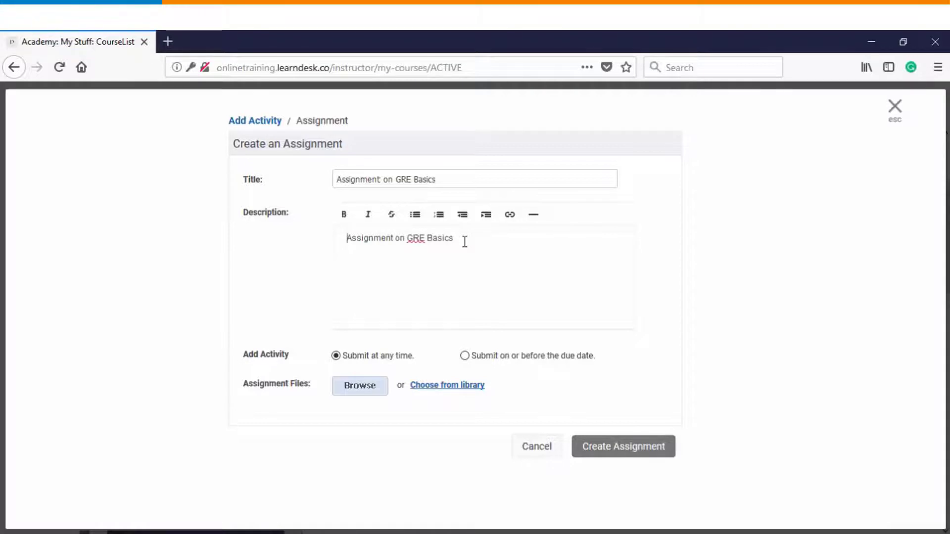
pyautogui.click(465, 356)
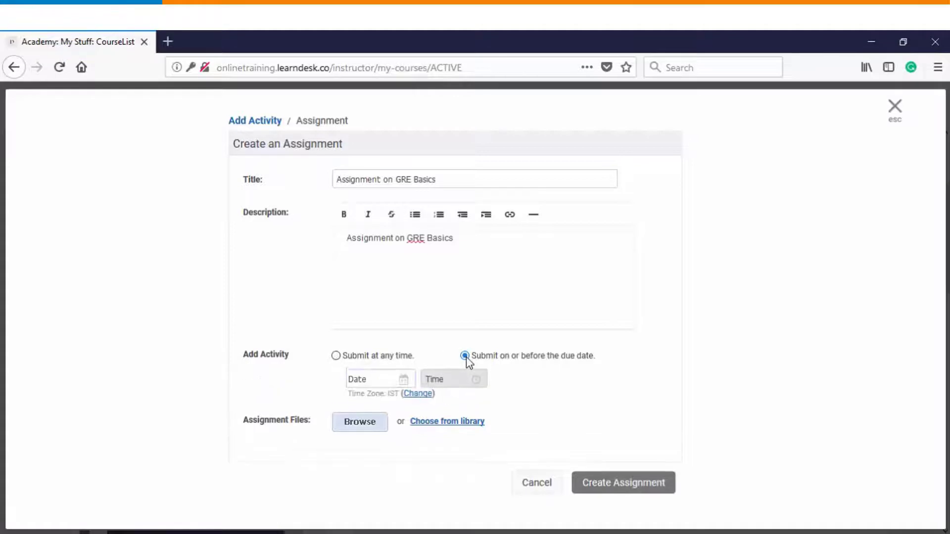
pyautogui.click(403, 381)
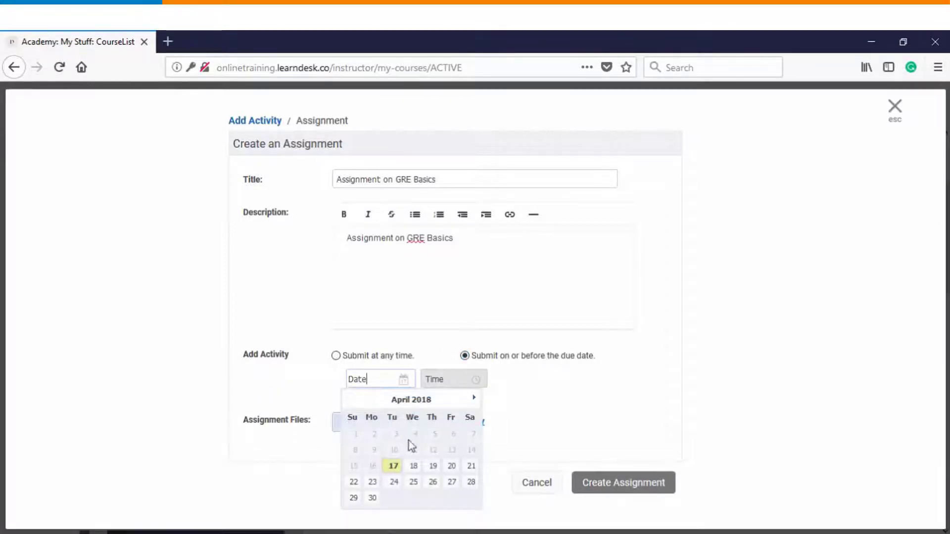
pyautogui.click(430, 465)
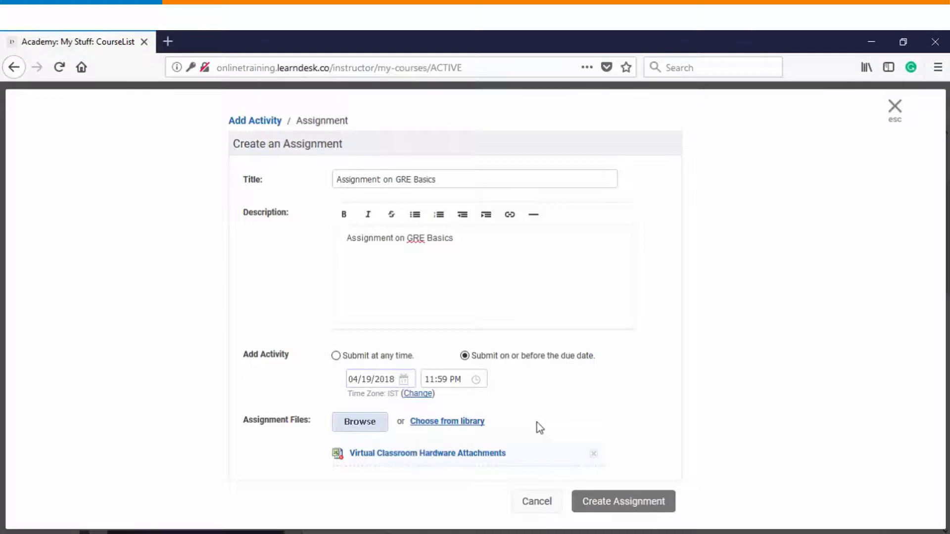
pyautogui.click(632, 509)
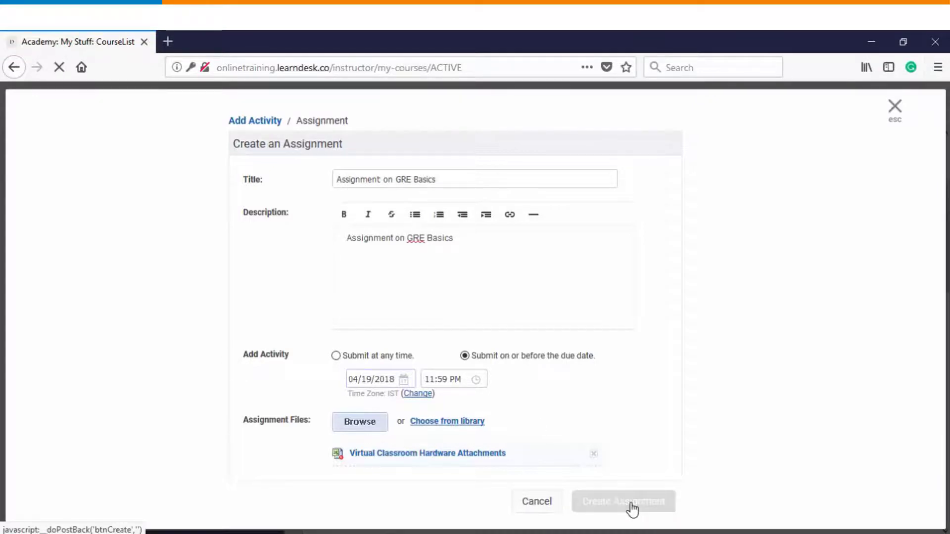
# Step: Add a required Apr 27 test cloned from Advance test on MS Excel with 10% passing score
pyautogui.click(297, 280)
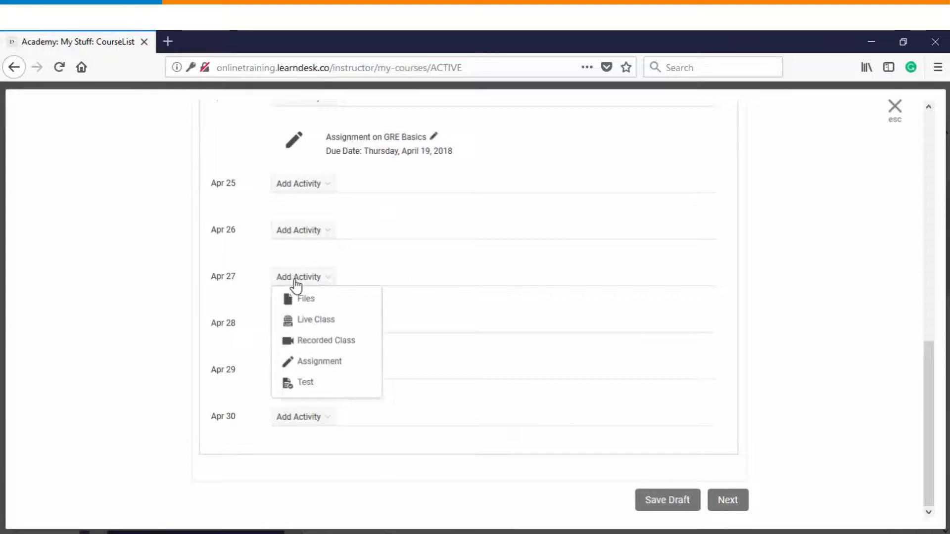
pyautogui.click(303, 385)
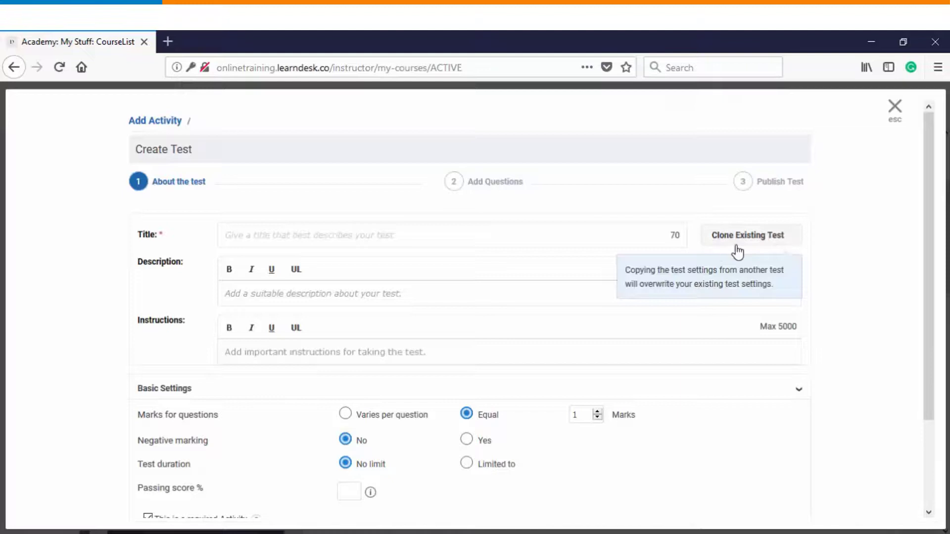
pyautogui.click(751, 236)
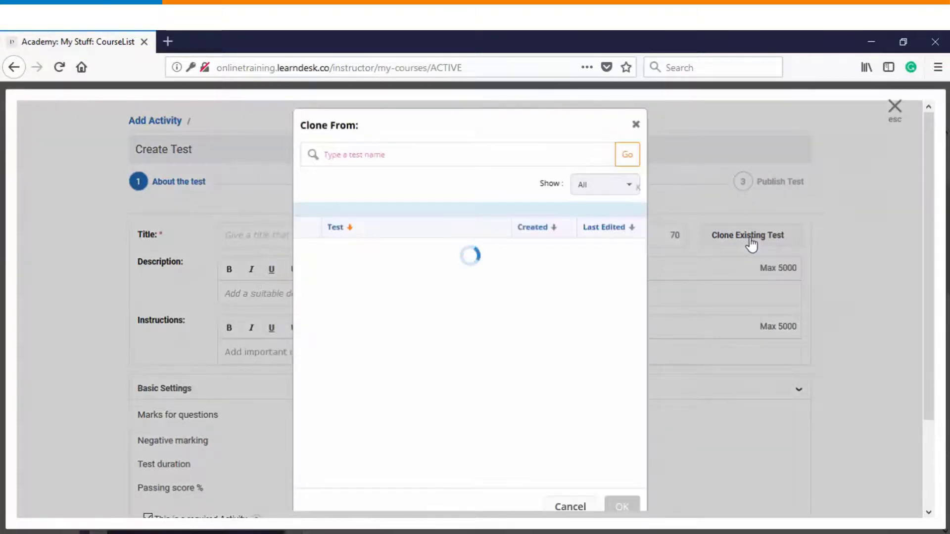
pyautogui.doubleClick(347, 236)
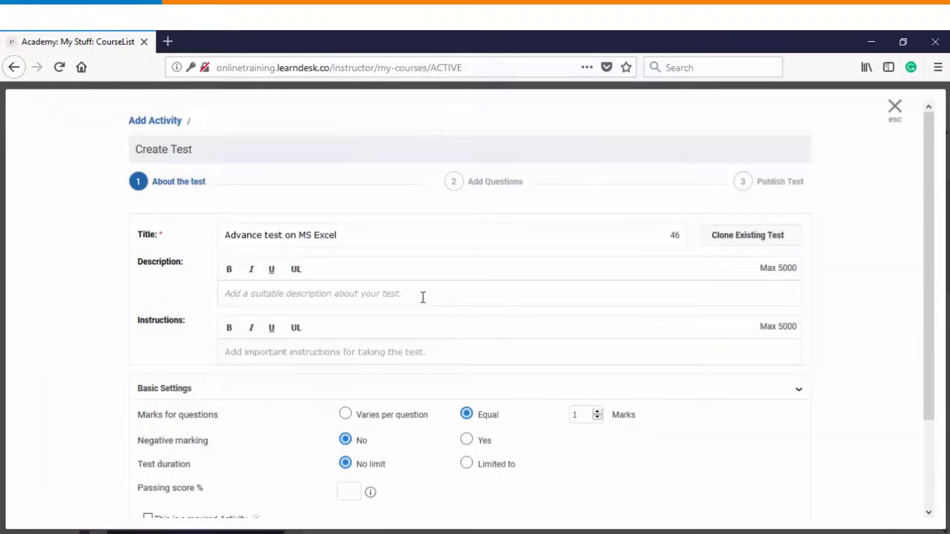
pyautogui.scroll(-2, 450, 320)
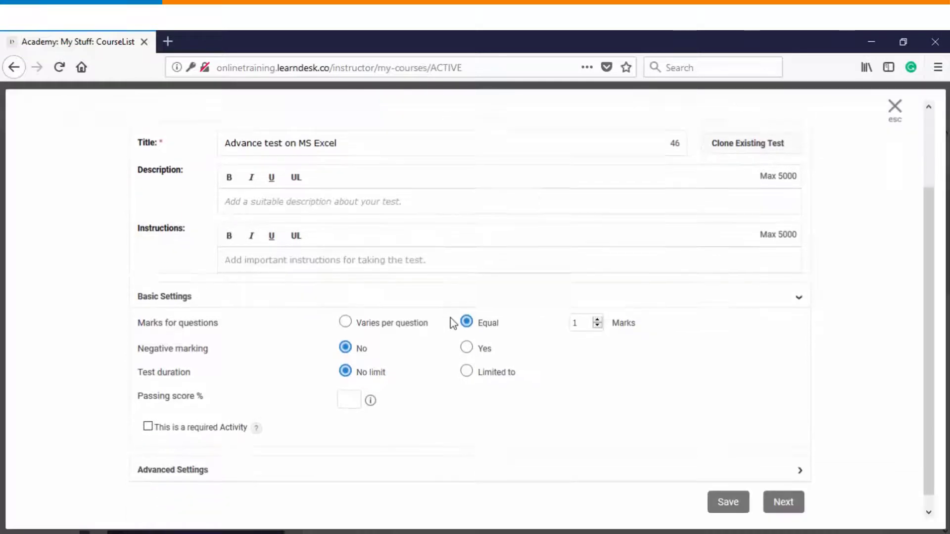
pyautogui.click(353, 383)
pyautogui.write('10')
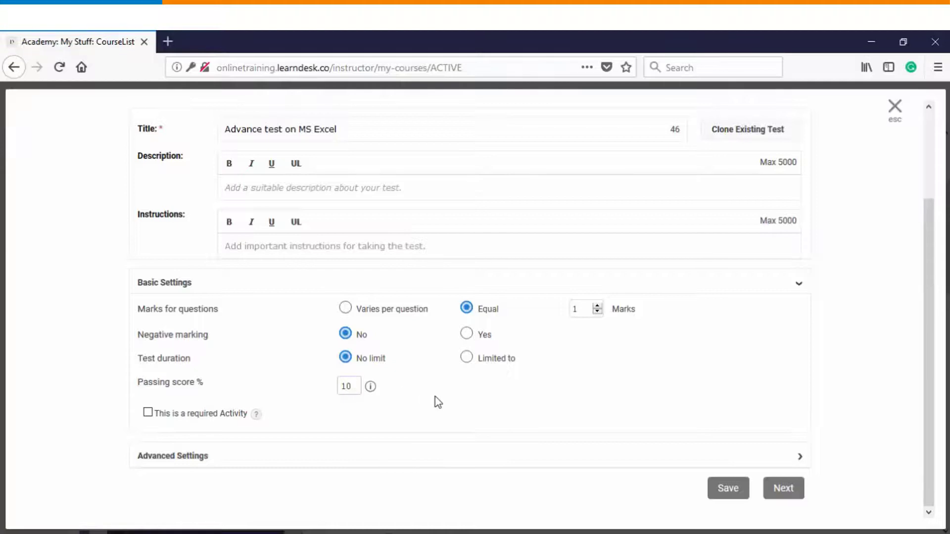
pyautogui.click(147, 412)
# Step: Step through the test's questions and publish it to the course
pyautogui.click(183, 456)
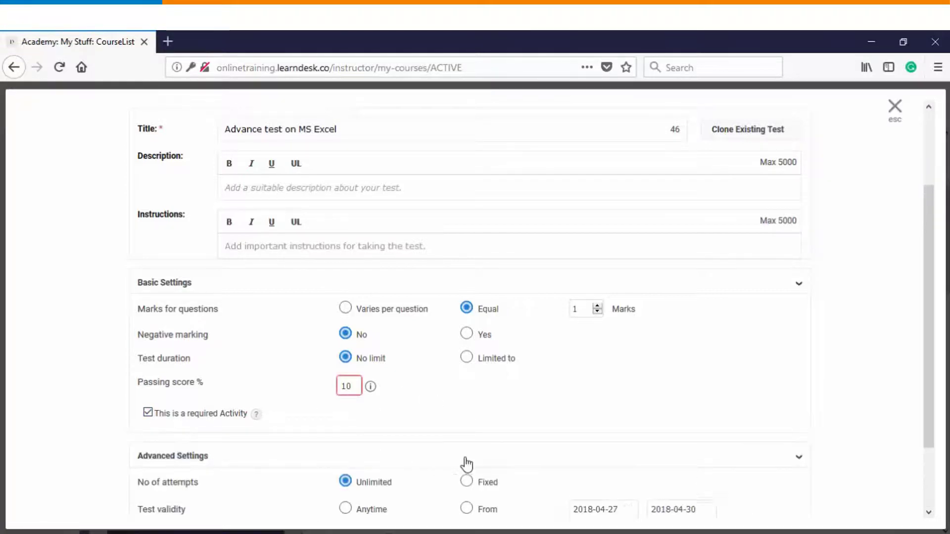
pyautogui.scroll(-3, 482, 462)
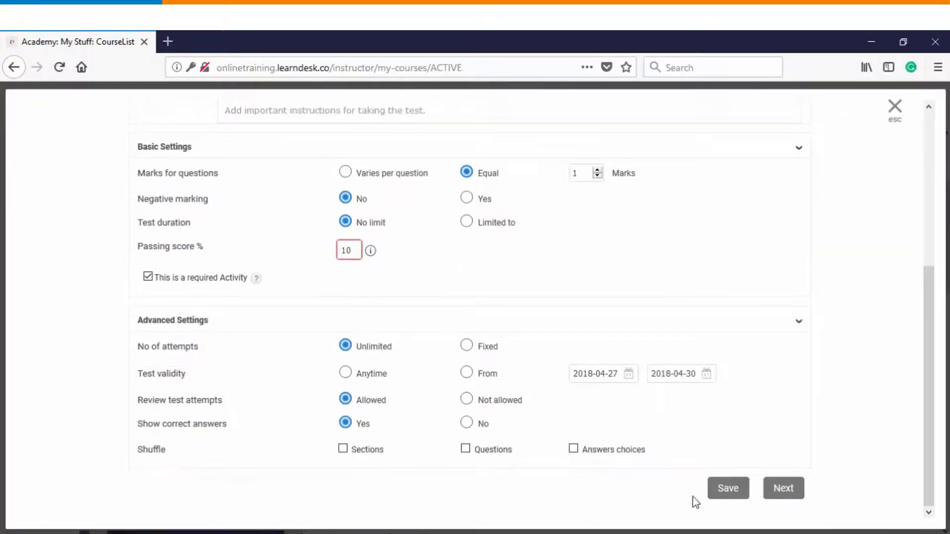
pyautogui.click(783, 495)
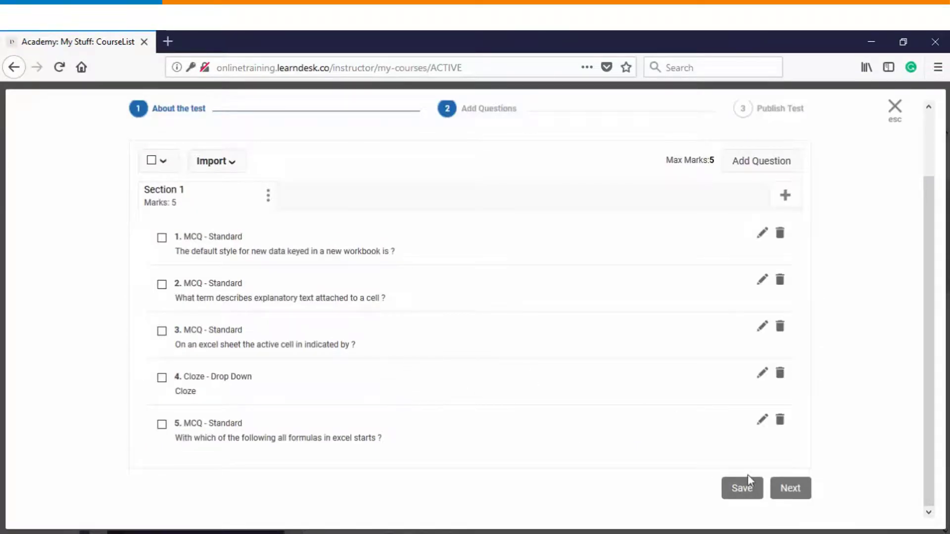
pyautogui.click(789, 491)
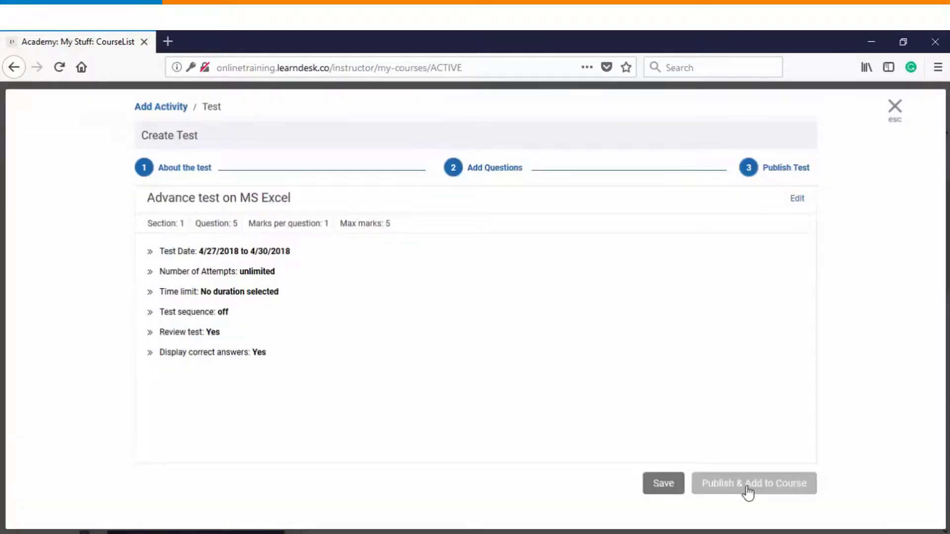
pyautogui.click(748, 490)
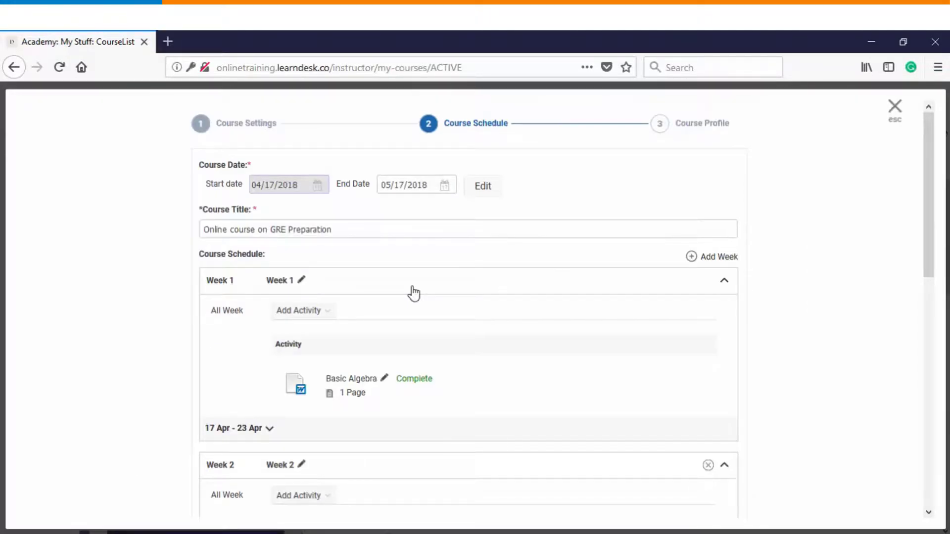
# Step: Expand the 17 Apr – 23 Apr days and scroll through all Week 1 and Week 2 activities
pyautogui.click(301, 281)
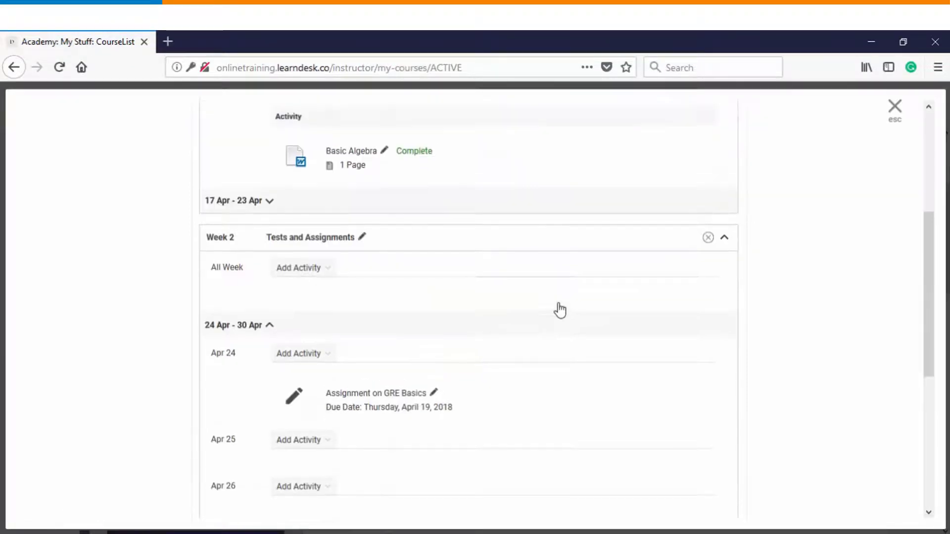
pyautogui.scroll(3, 559, 310)
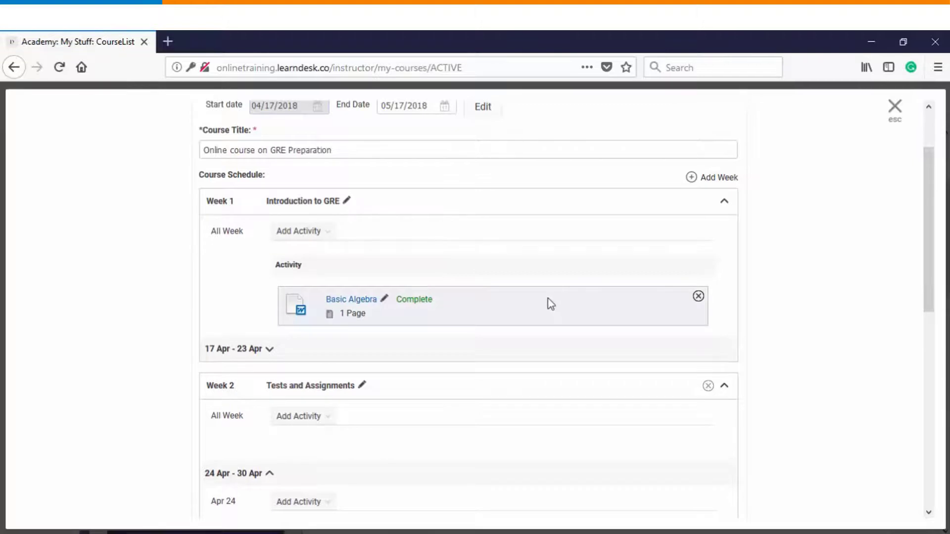
pyautogui.scroll(2, 330, 163)
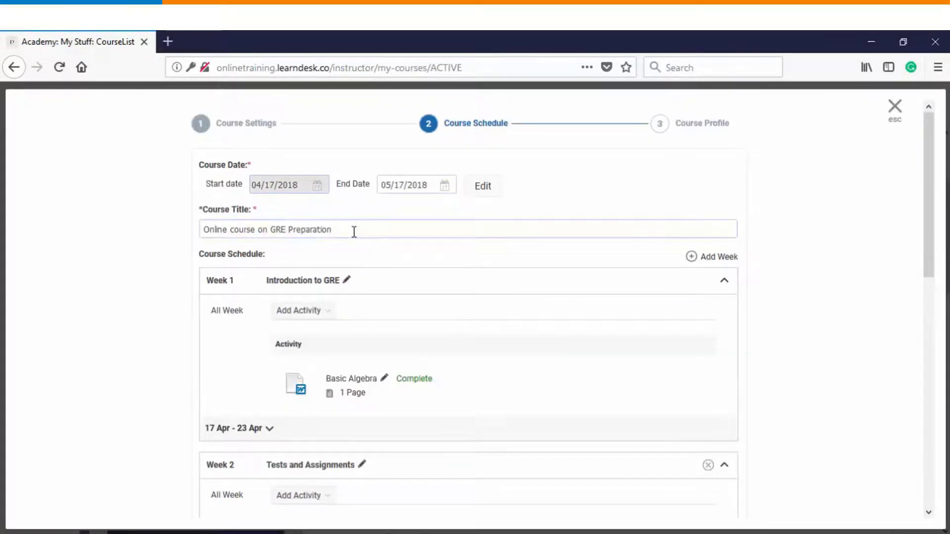
pyautogui.scroll(-5, 443, 291)
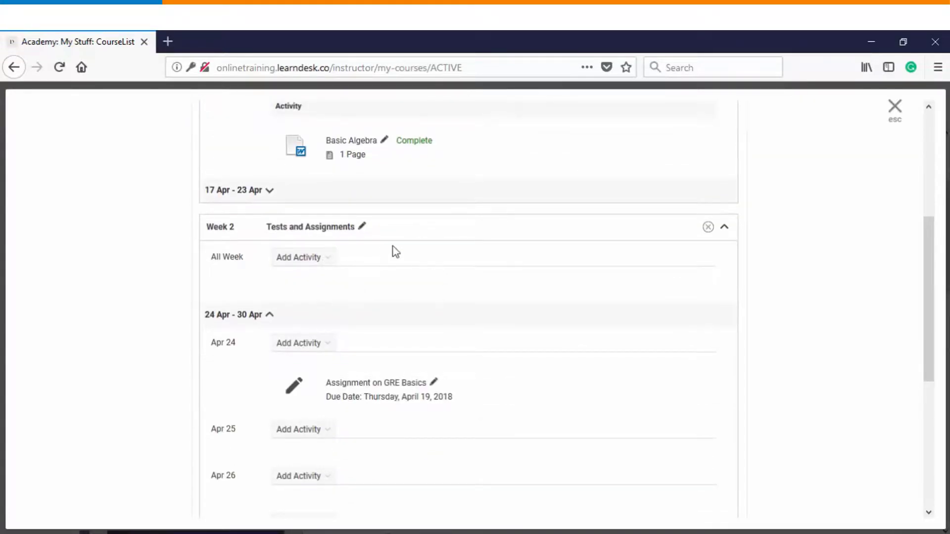
pyautogui.scroll(2, 346, 257)
pyautogui.click(266, 271)
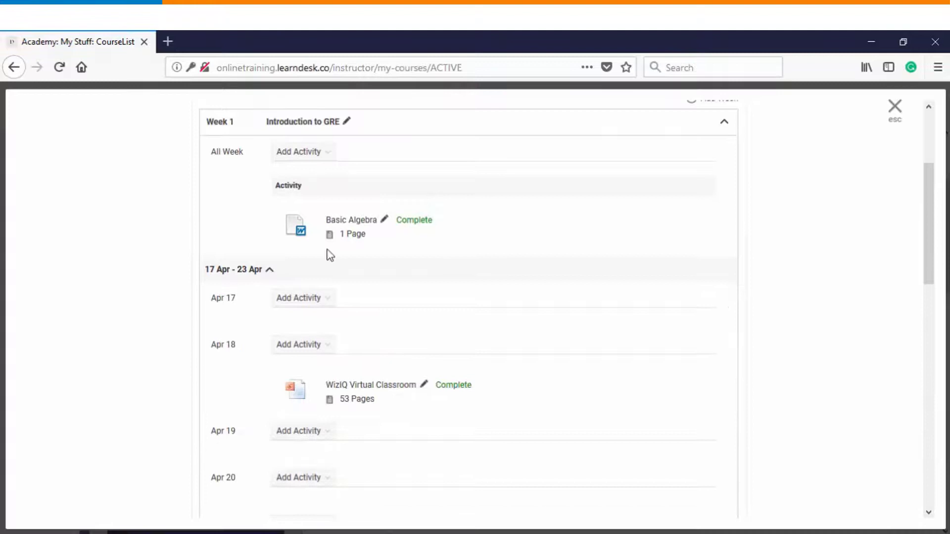
pyautogui.scroll(-3, 407, 397)
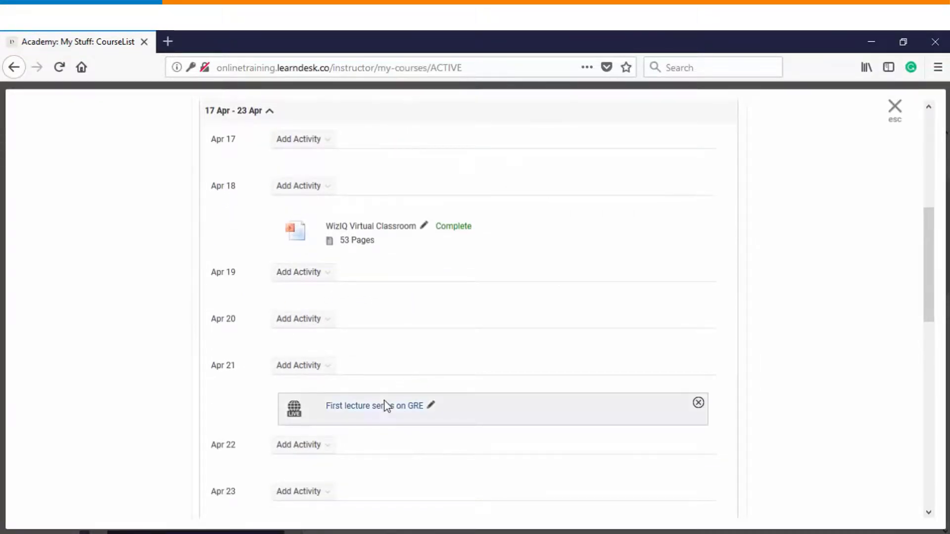
pyautogui.scroll(-8, 386, 406)
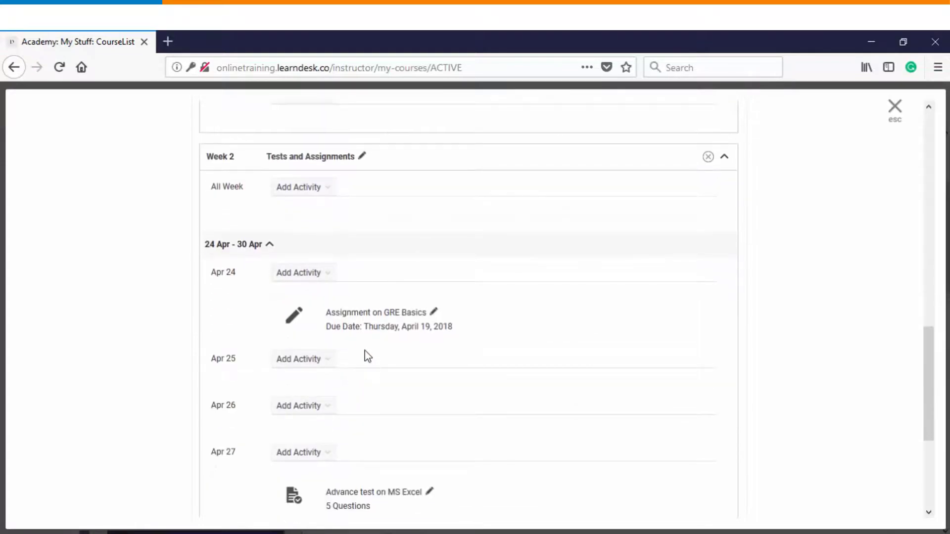
pyautogui.scroll(-3, 379, 344)
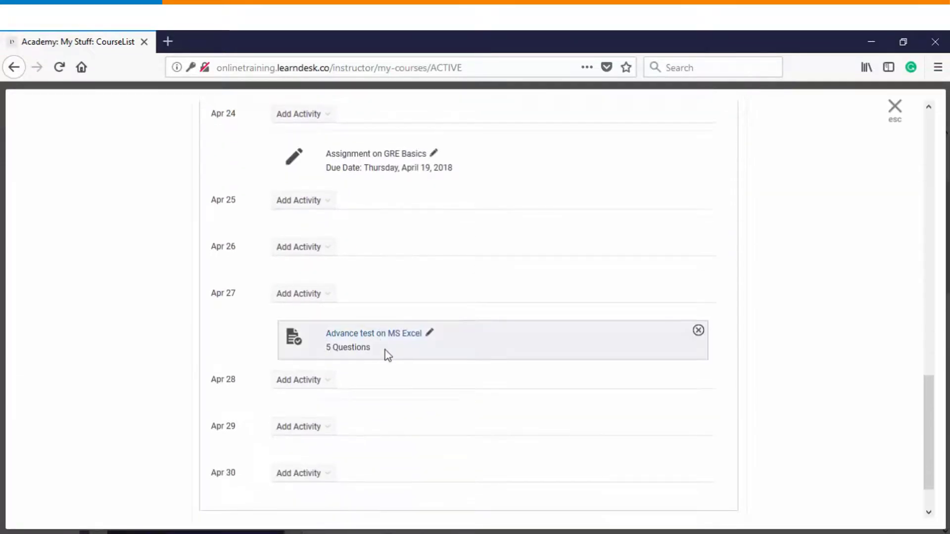
pyautogui.scroll(-2, 384, 350)
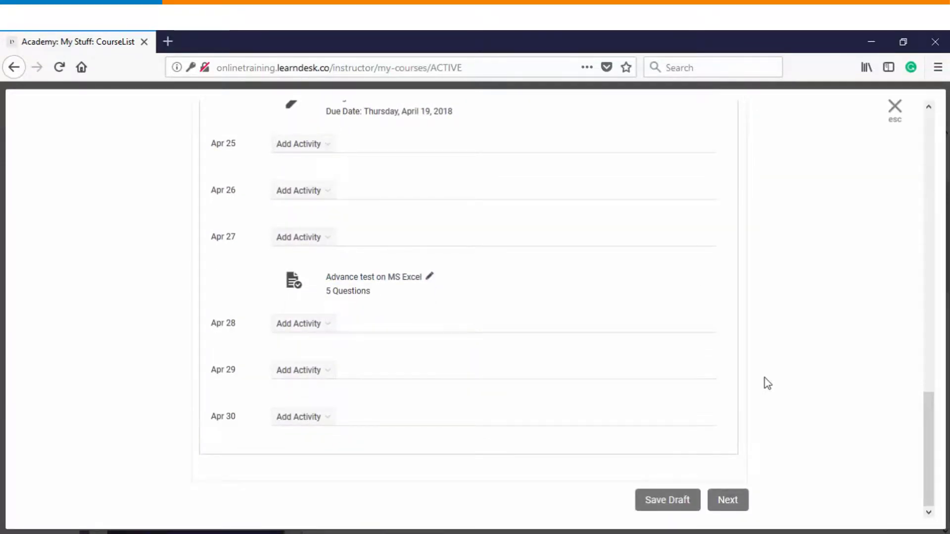
# Step: Fill the subtitle and all three course highlights with the course title 'Online course on GRE Preparation'
pyautogui.click(729, 501)
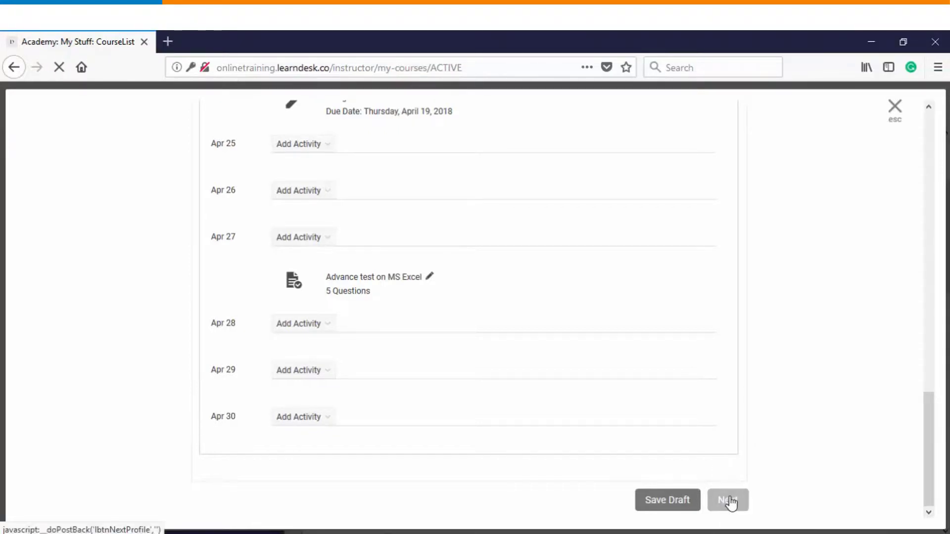
pyautogui.click(227, 245)
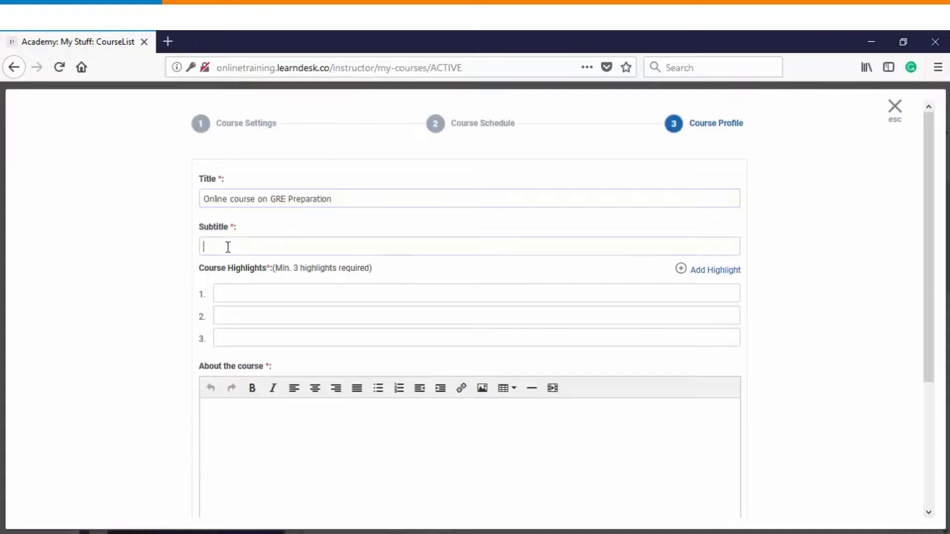
pyautogui.write('Online course on GRE Preparation')
pyautogui.write('Online course on GRE Preparation')
pyautogui.click(285, 315)
pyautogui.write('Online course on GRE Preparation')
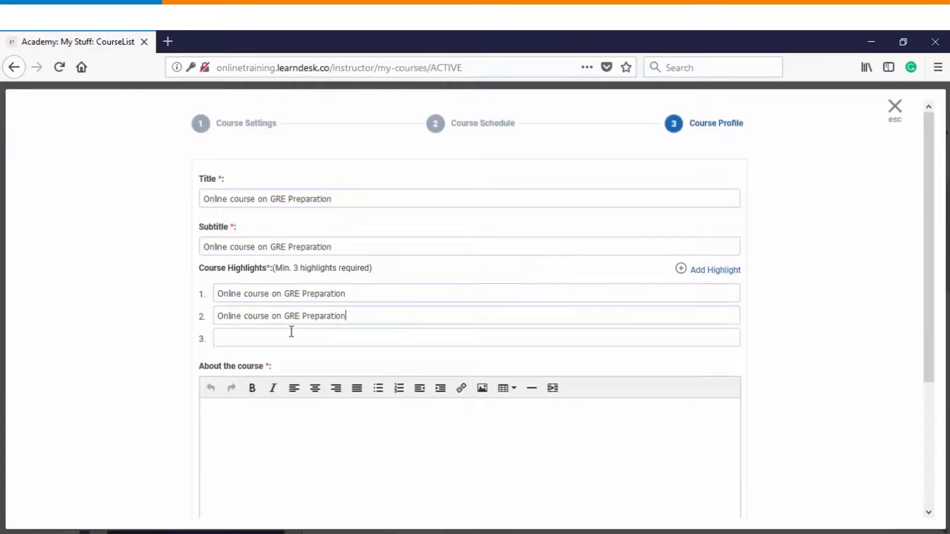
pyautogui.click(293, 336)
pyautogui.write('Online course on GRE Preparation')
pyautogui.click(282, 424)
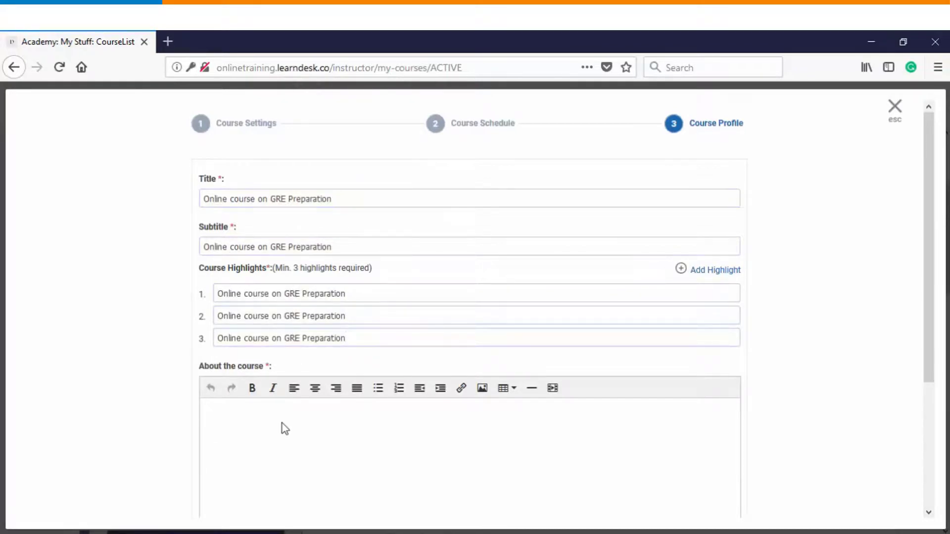
pyautogui.write('Online course on GRE Preparation')
# Step: Upload the GRE logo as the course picture and publish the course
pyautogui.scroll(-3, 379, 388)
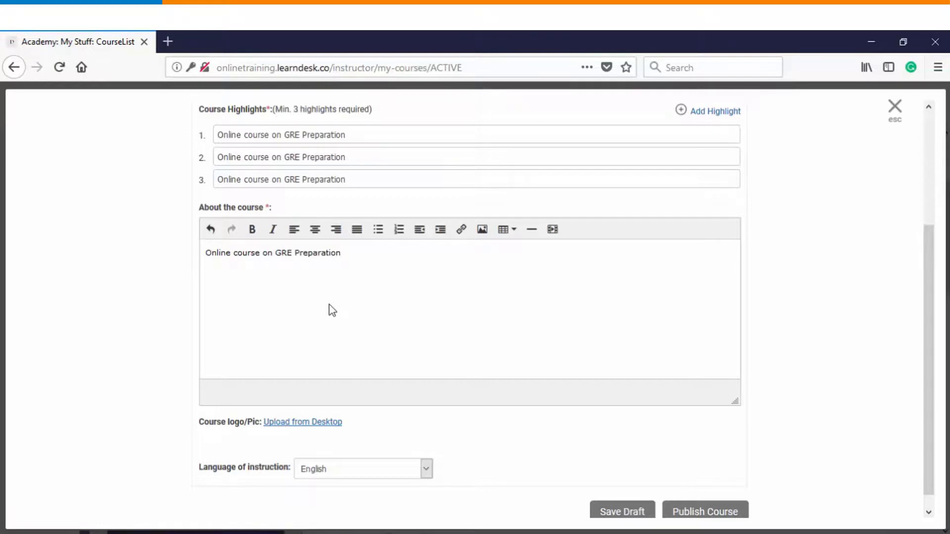
pyautogui.click(303, 424)
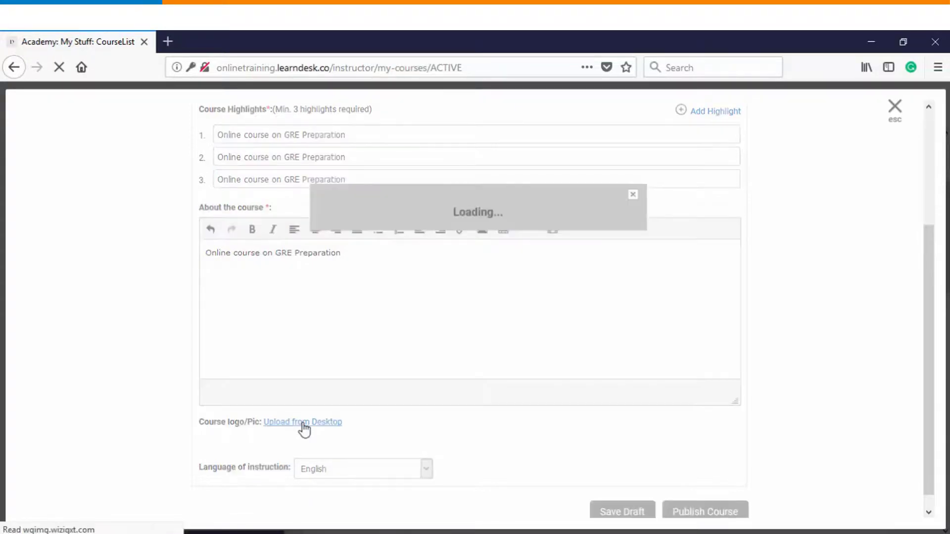
pyautogui.click(354, 342)
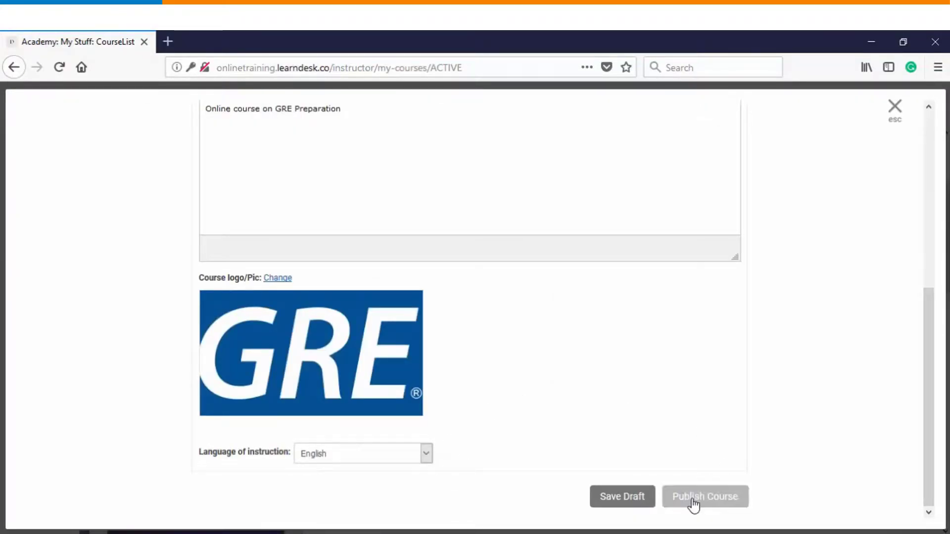
pyautogui.click(711, 498)
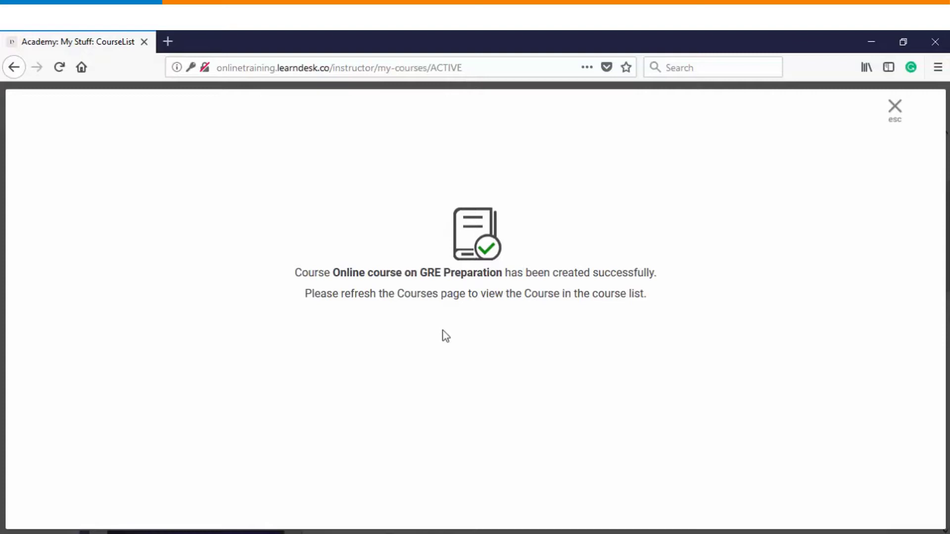
# Step: Dismiss the confirmation, refresh the course list, and open the GRE Preparation course's full description
pyautogui.click(895, 106)
pyautogui.scroll(3, 944, 174)
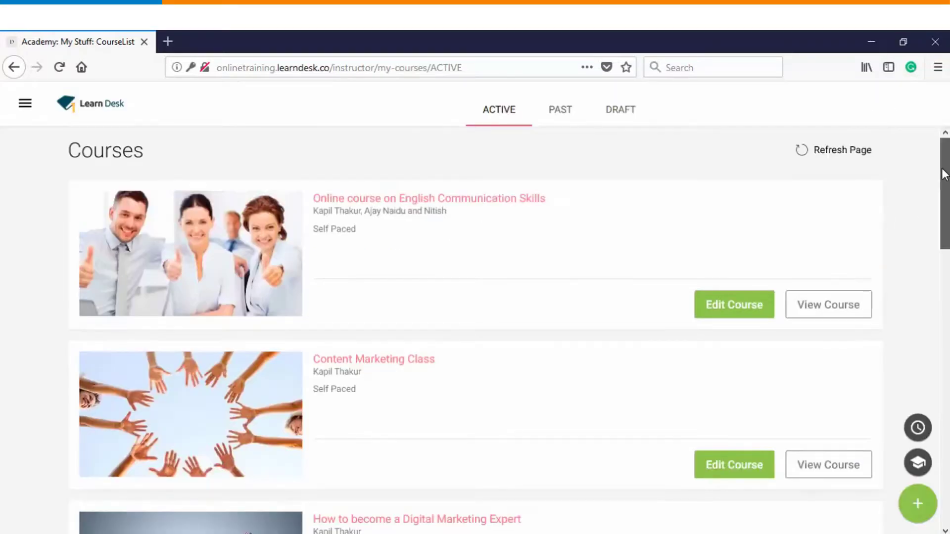
pyautogui.click(844, 153)
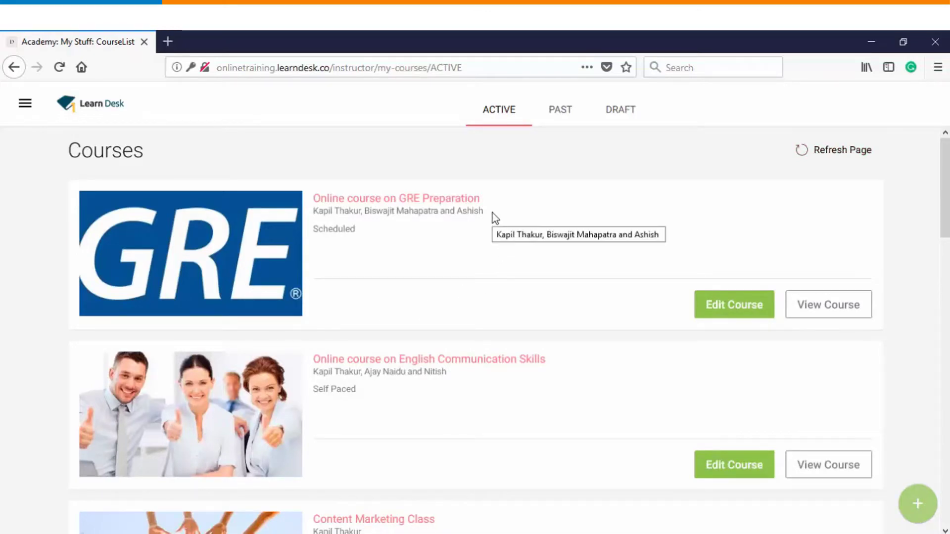
pyautogui.click(450, 203)
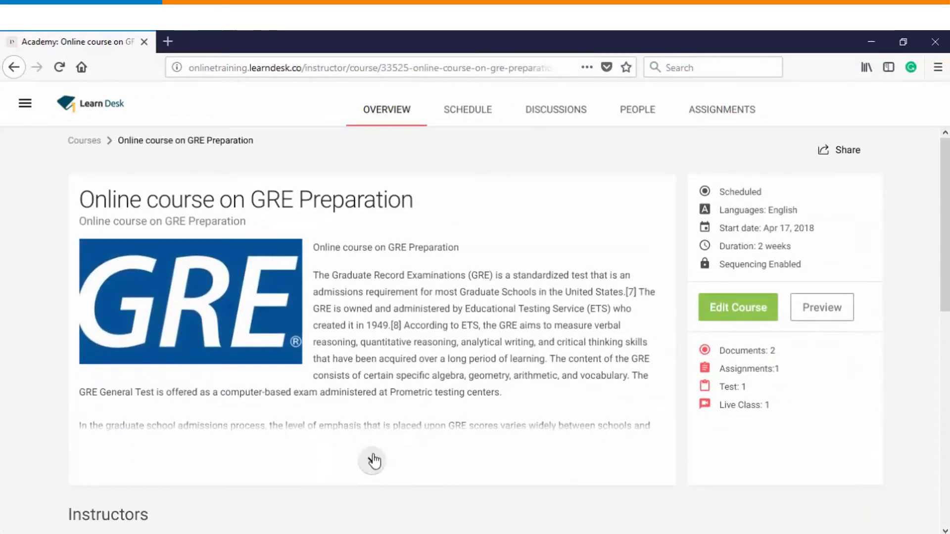
pyautogui.click(372, 458)
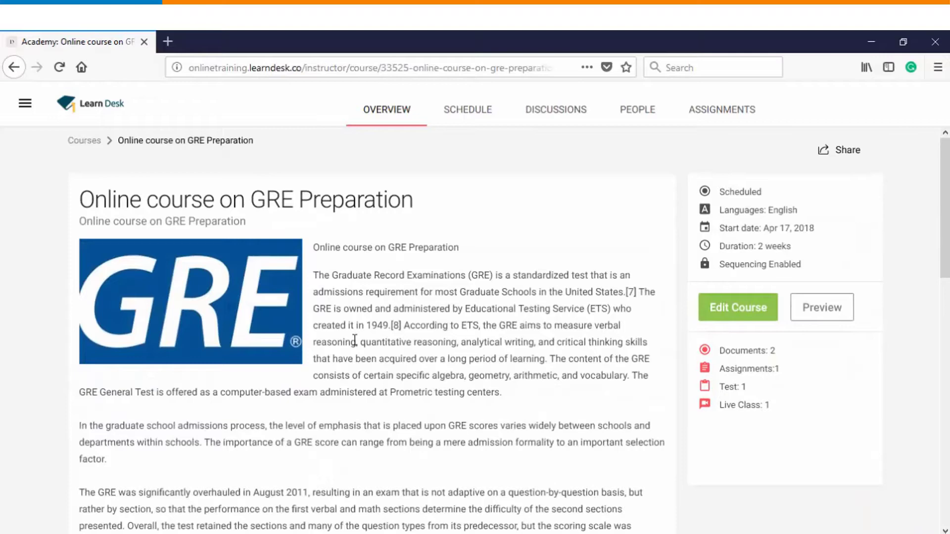
pyautogui.scroll(-9, 355, 340)
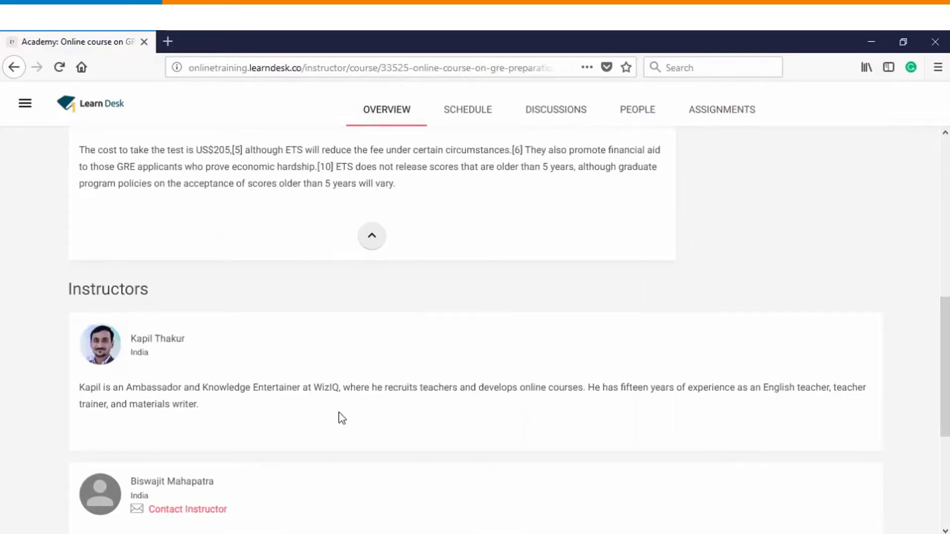
pyautogui.scroll(10, 356, 411)
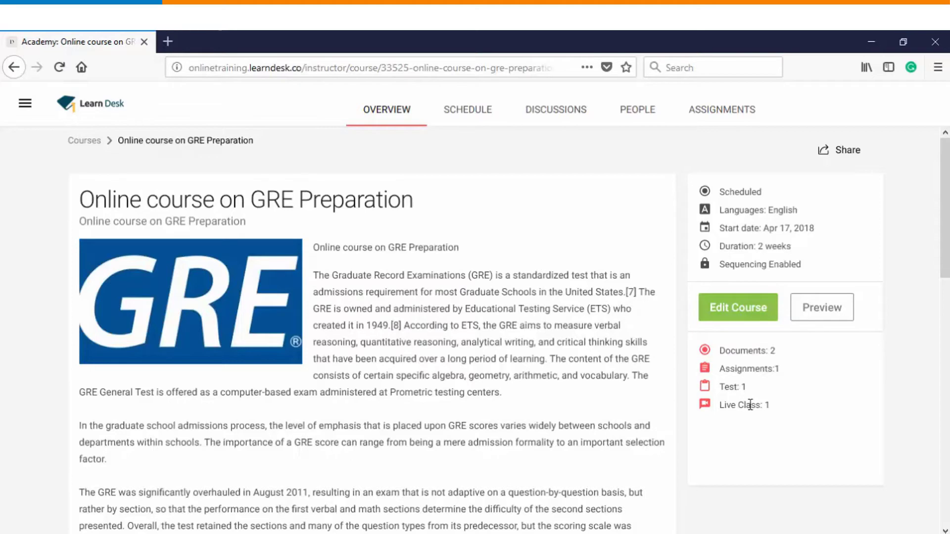
# Step: Preview the course, expanding weeks 1 and 2 and viewing the WizIQ Virtual Classroom document
pyautogui.click(820, 317)
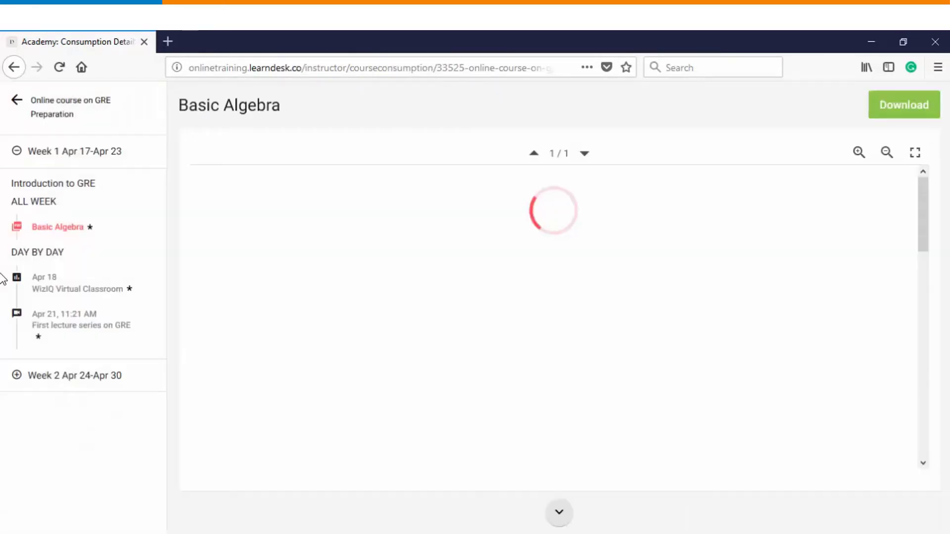
pyautogui.click(15, 375)
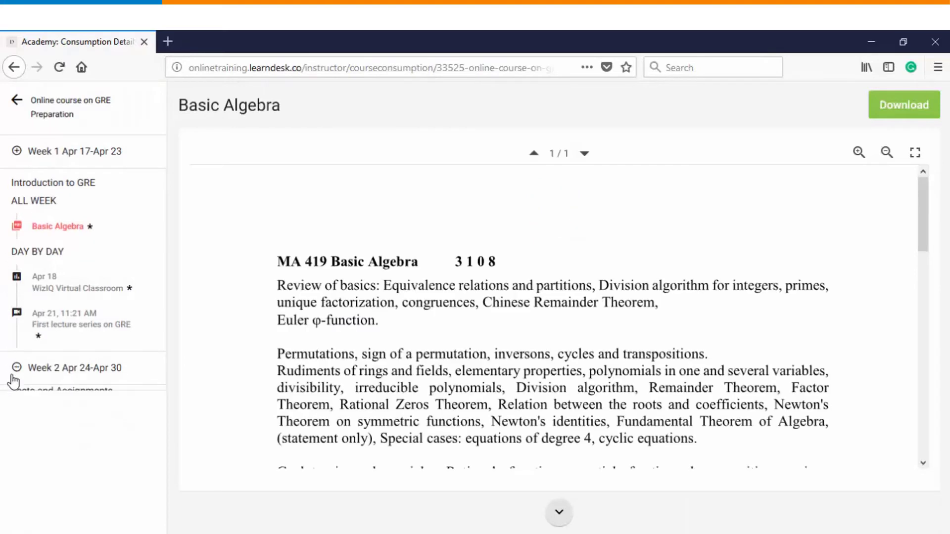
pyautogui.click(19, 157)
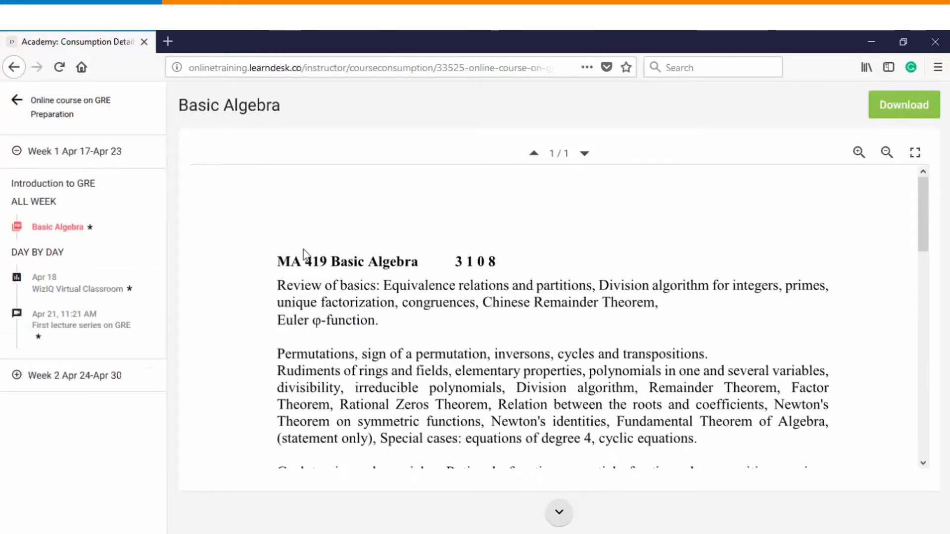
pyautogui.click(94, 293)
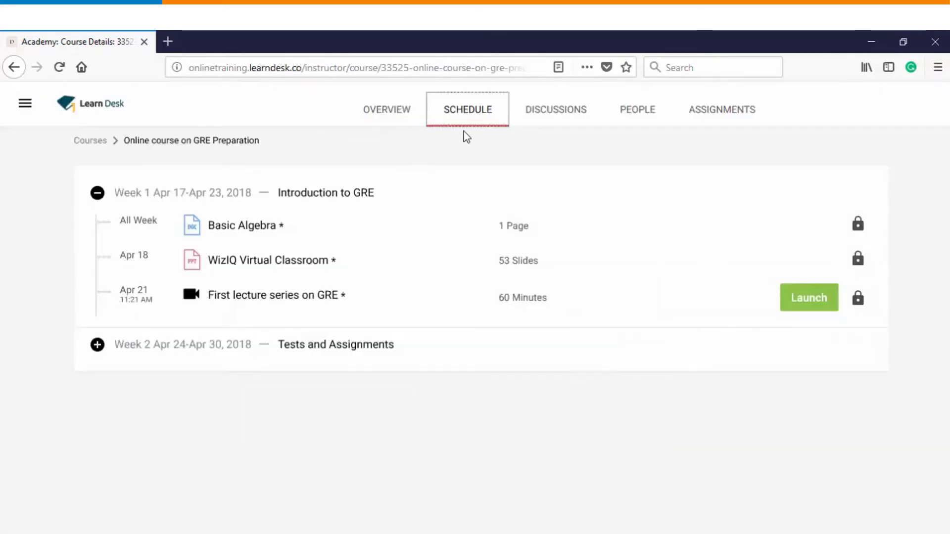
# Step: Check the week 2 schedule, the enrolled people, and the course's assignment list
pyautogui.click(97, 349)
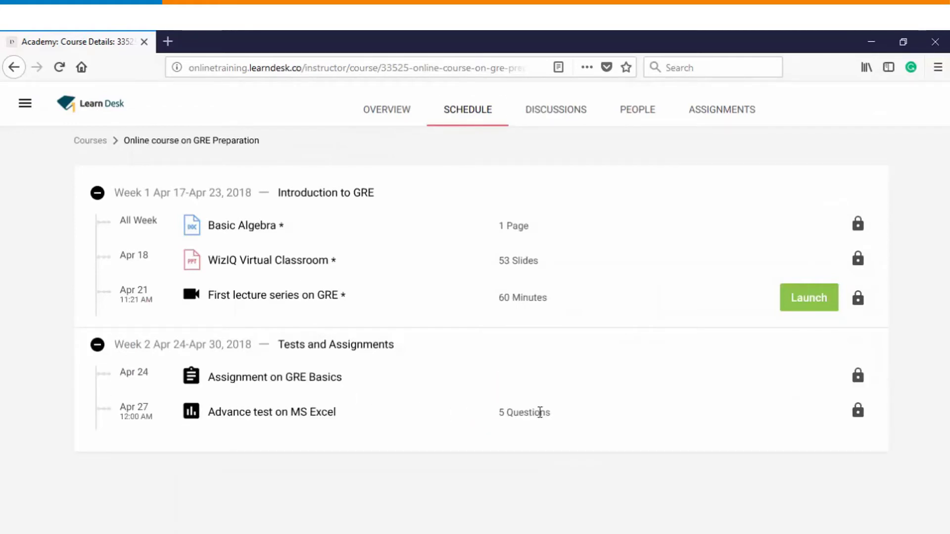
pyautogui.click(627, 111)
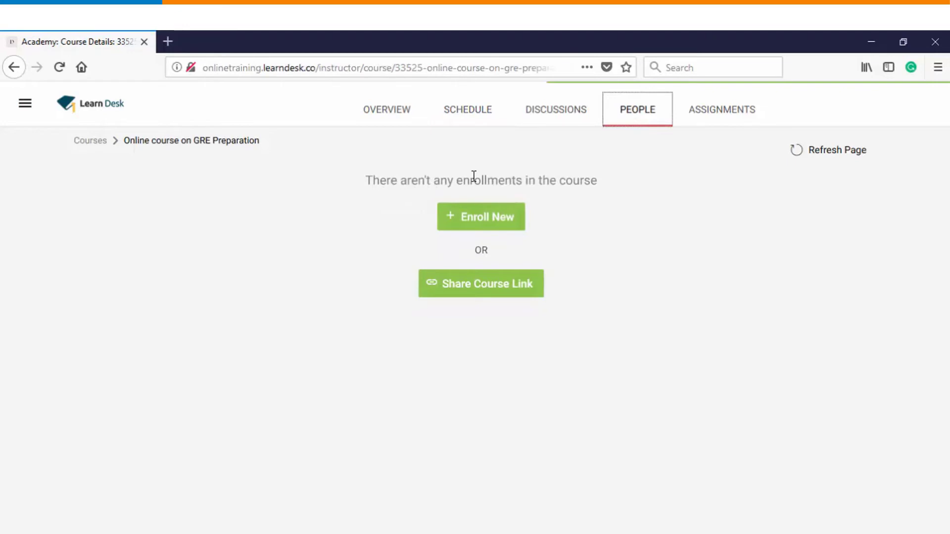
pyautogui.click(734, 119)
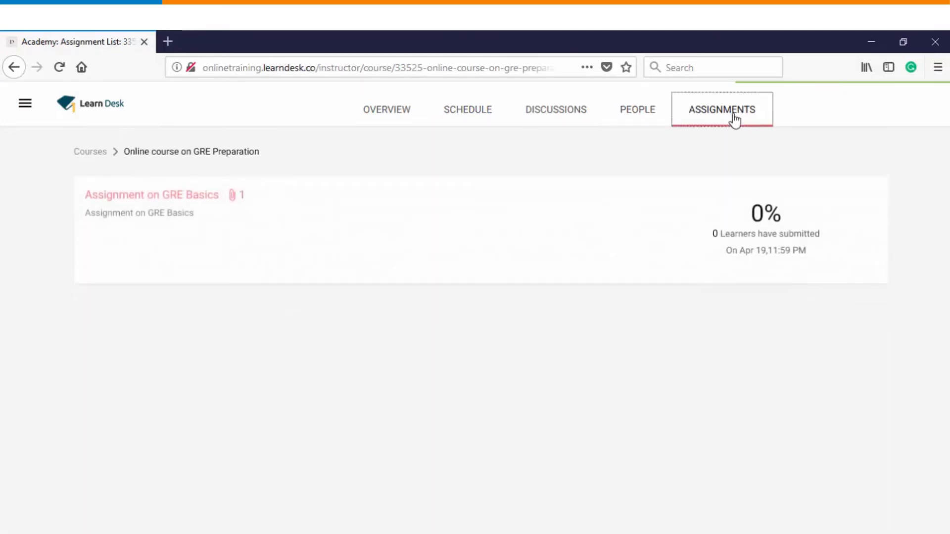